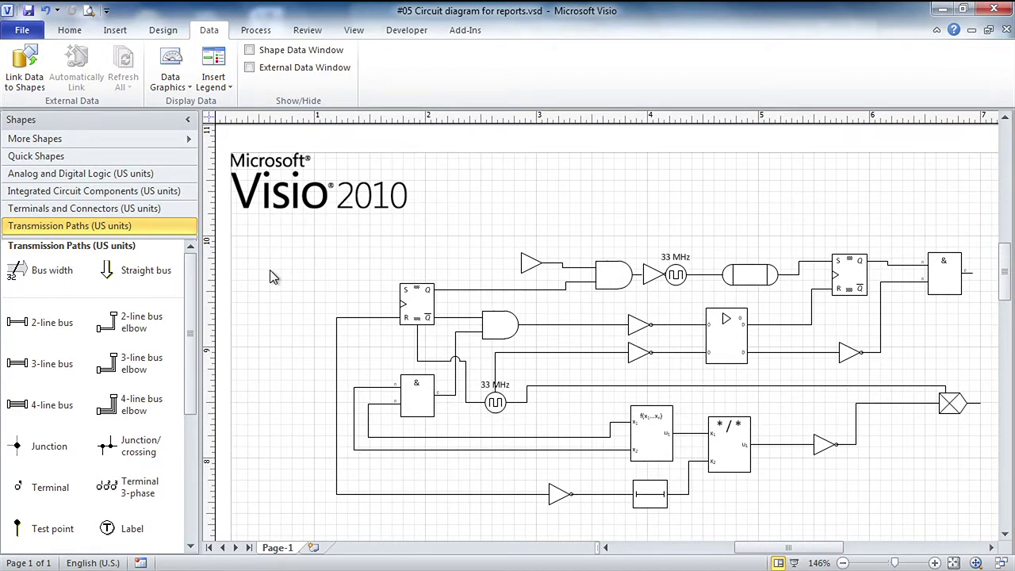
- Run the Inventory shape report on the circuit diagram with HTML as the report format
click(307, 30)
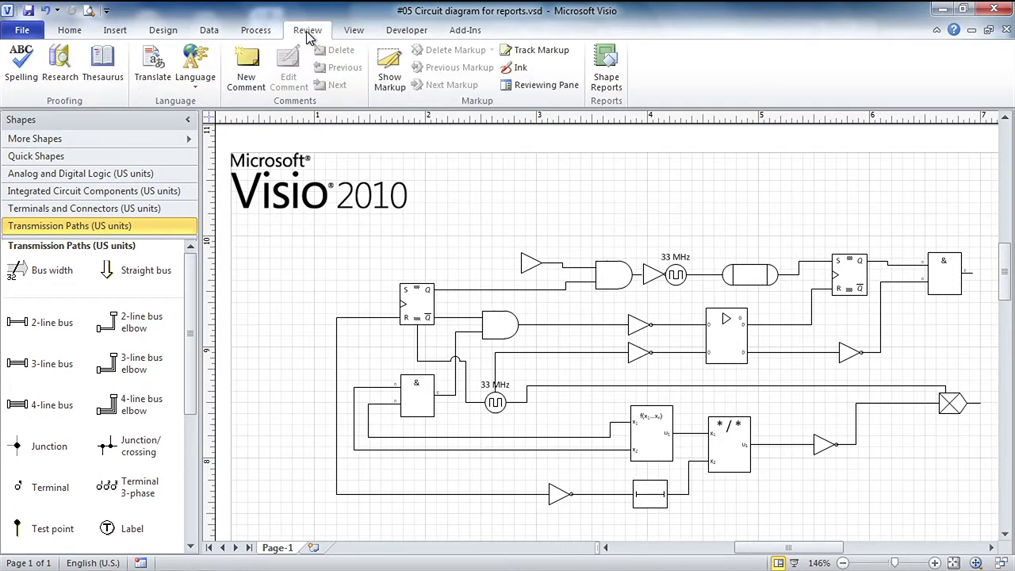
click(606, 75)
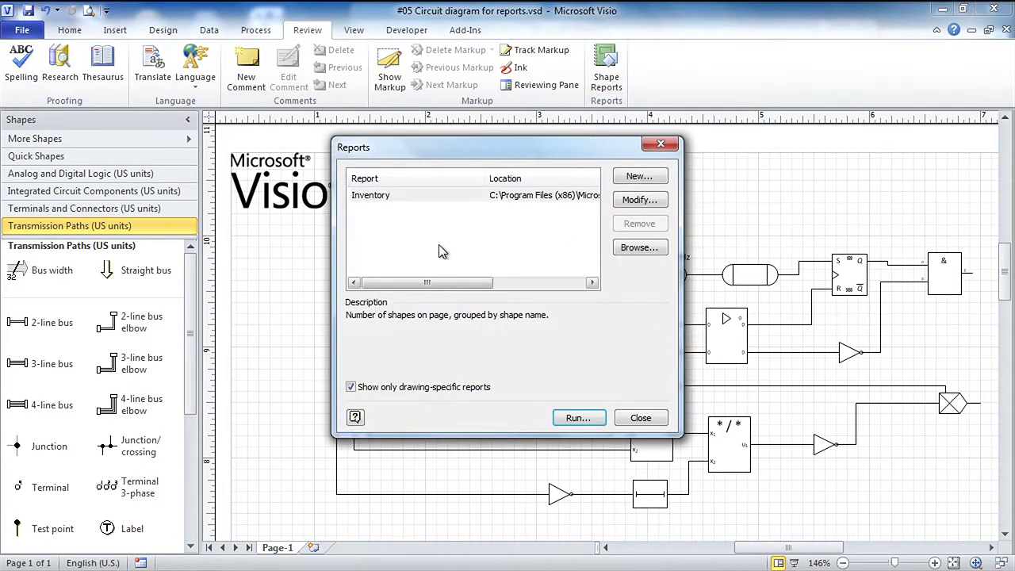
click(378, 202)
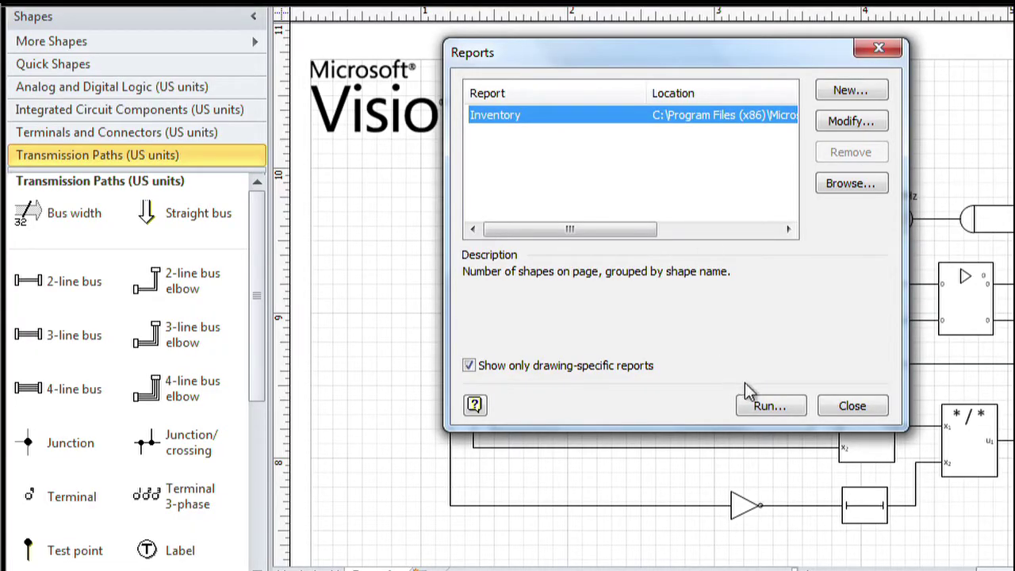
click(769, 406)
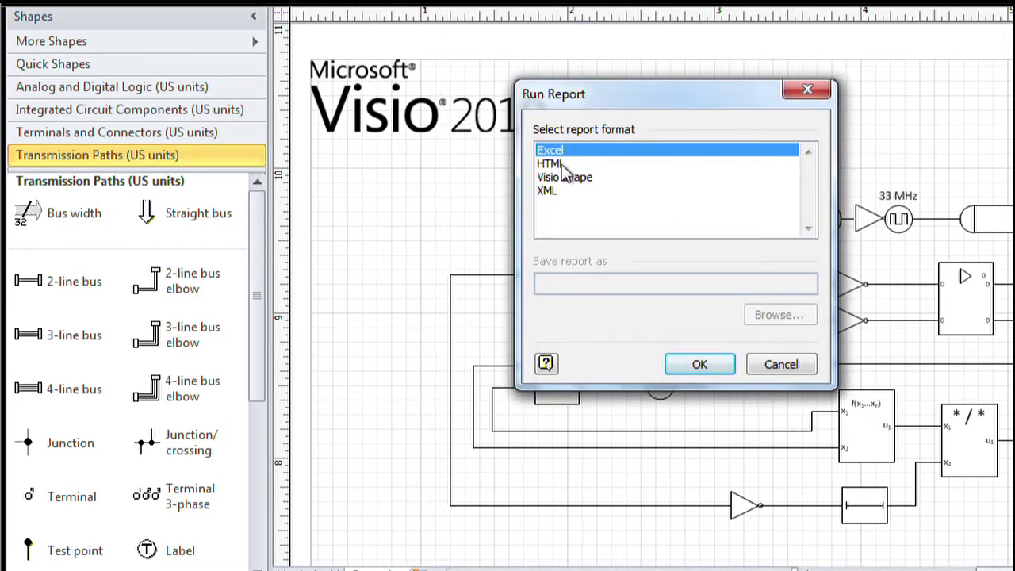
click(561, 163)
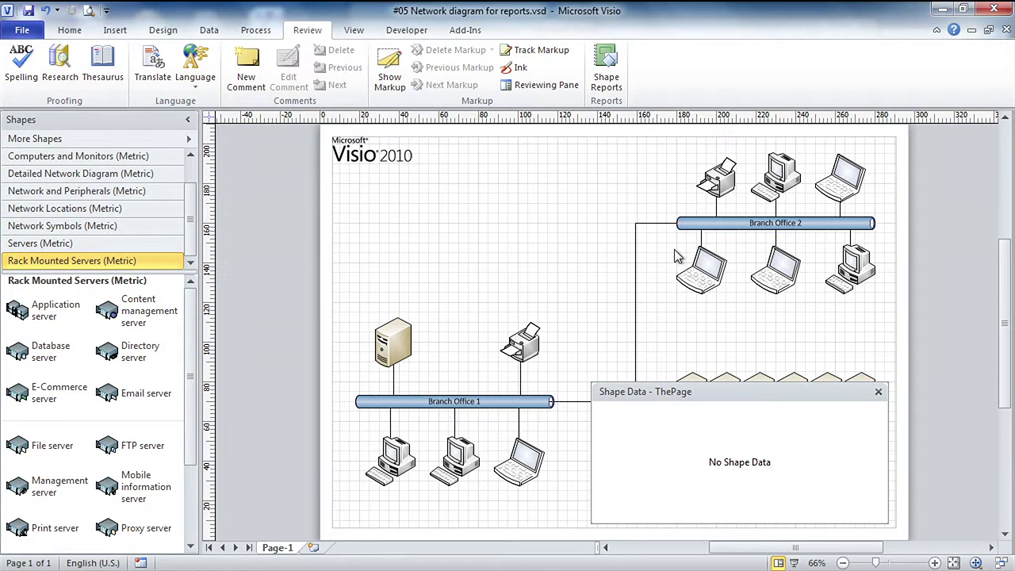
- Inspect the shape data of the server, both PCs and the laptop attached to Branch Office 1
click(395, 342)
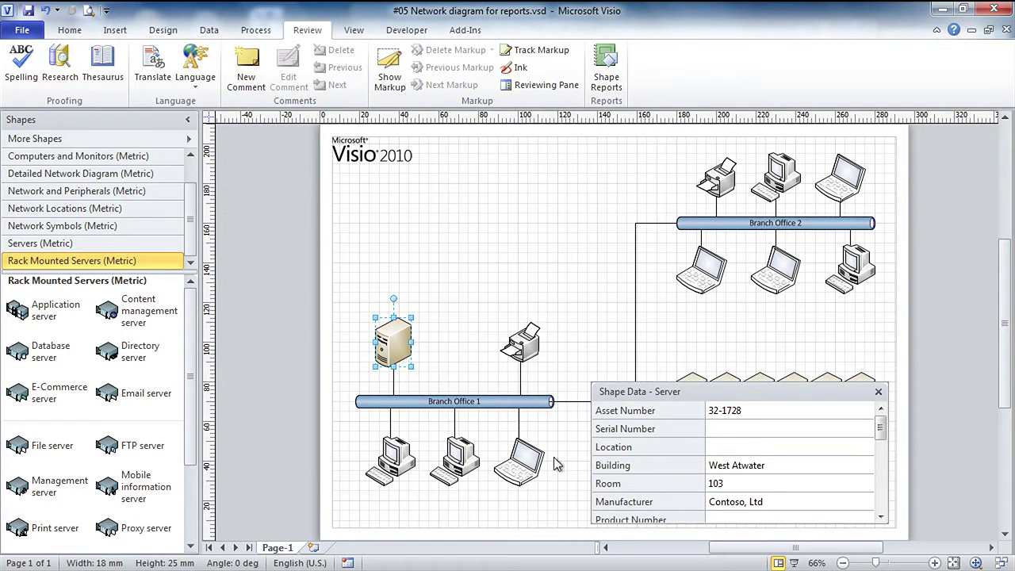
click(396, 458)
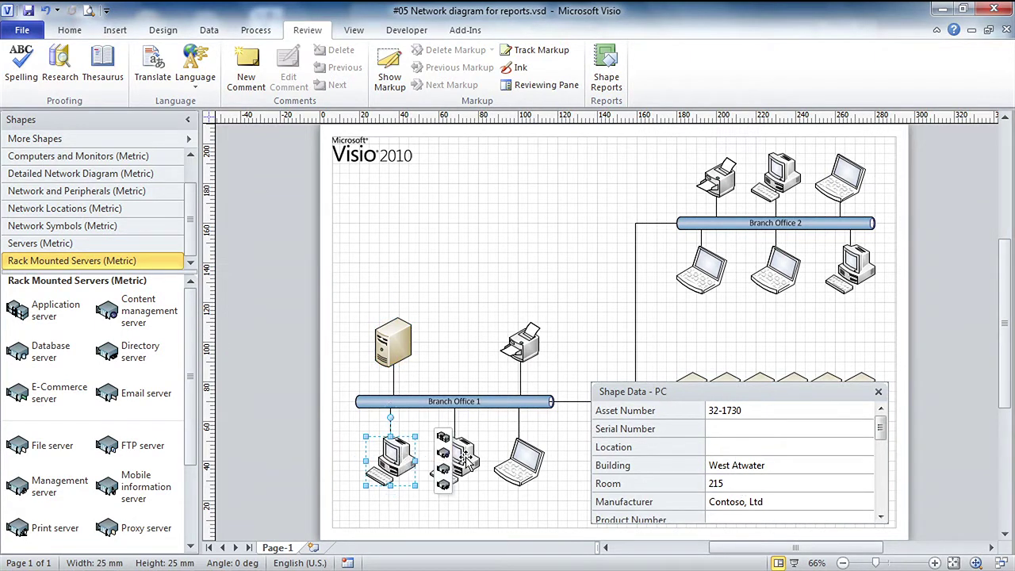
click(454, 459)
click(531, 468)
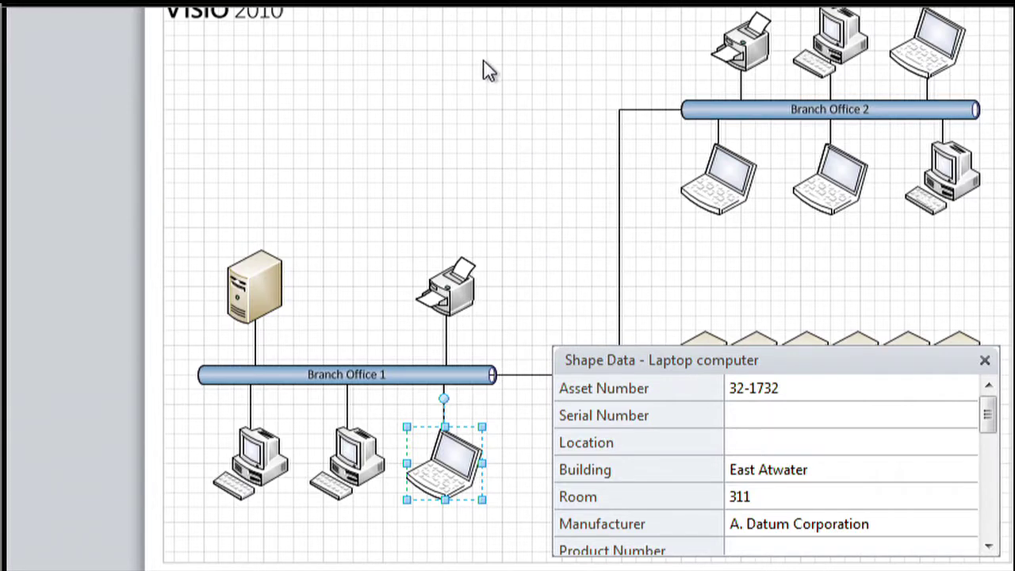
- Run the PC Report on the network diagram in HTML format and return to the drawing after viewing it
click(606, 77)
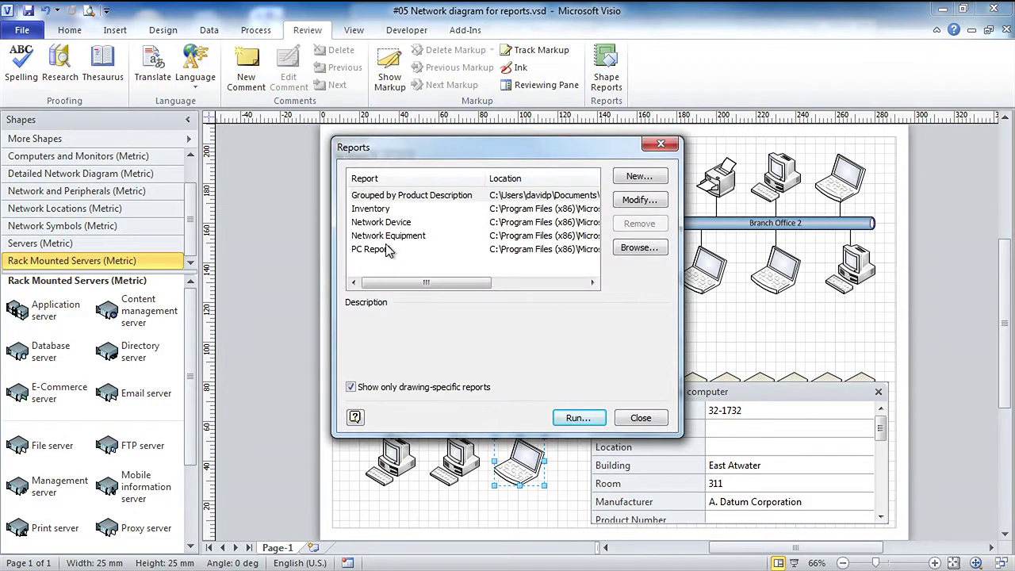
click(388, 250)
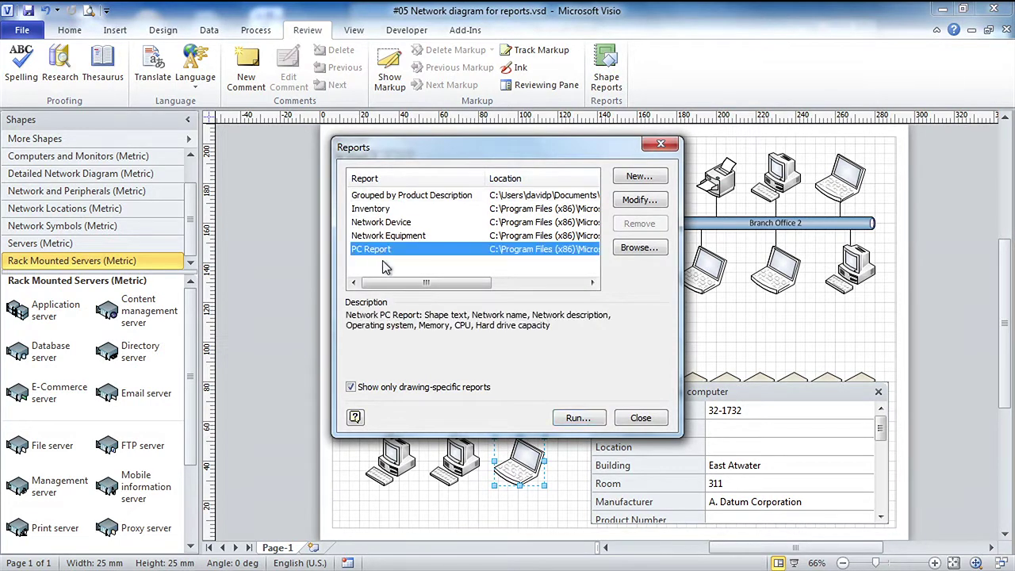
click(577, 418)
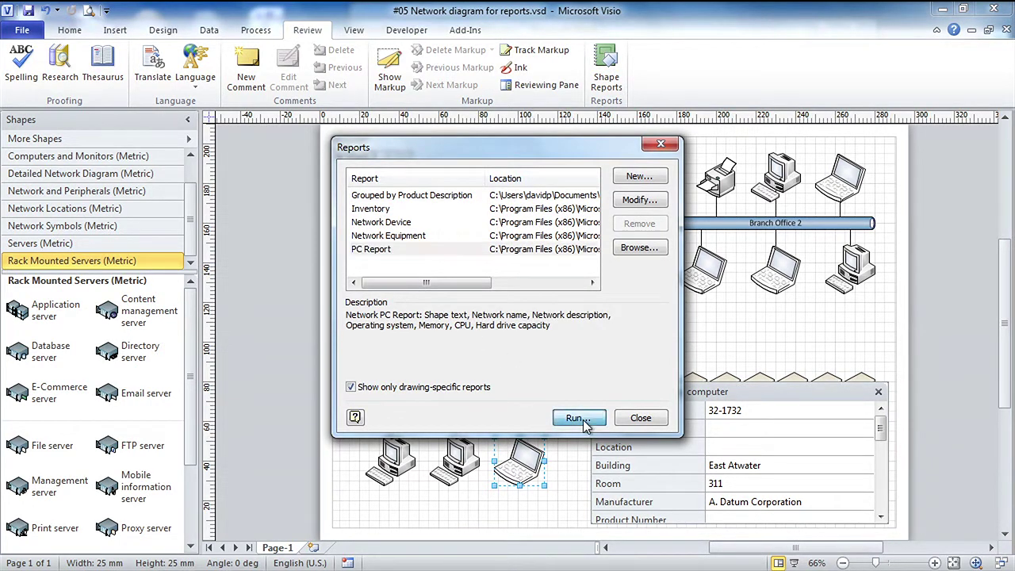
click(416, 233)
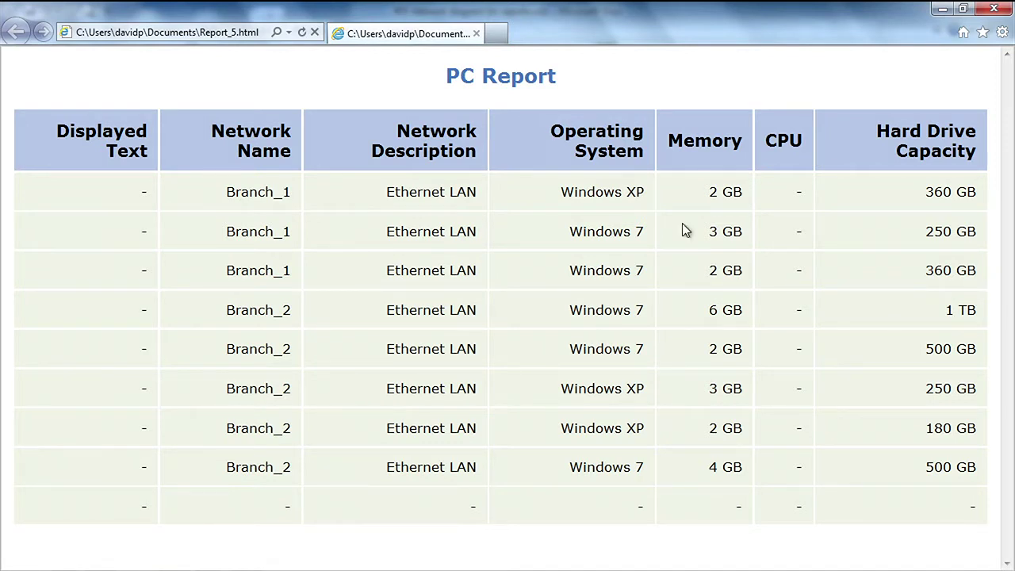
click(940, 9)
- Run the Network Equipment report on the network diagram and look through its rows and columns
click(612, 82)
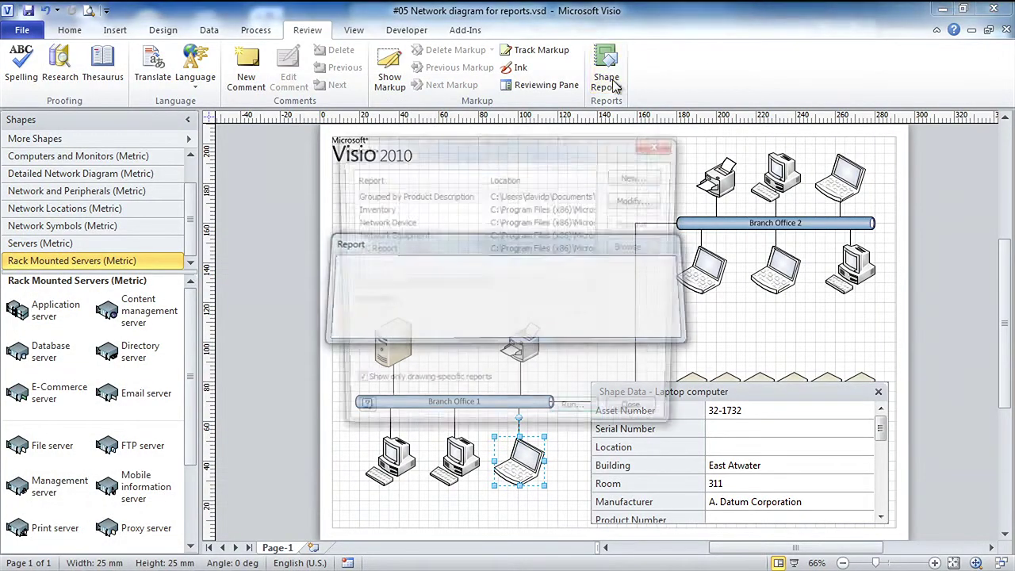
click(388, 235)
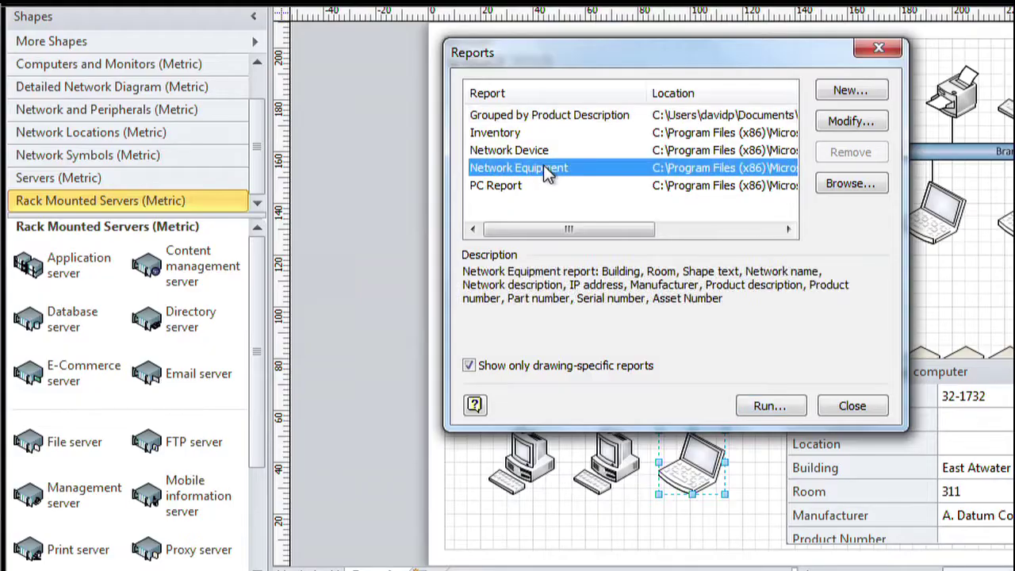
click(578, 417)
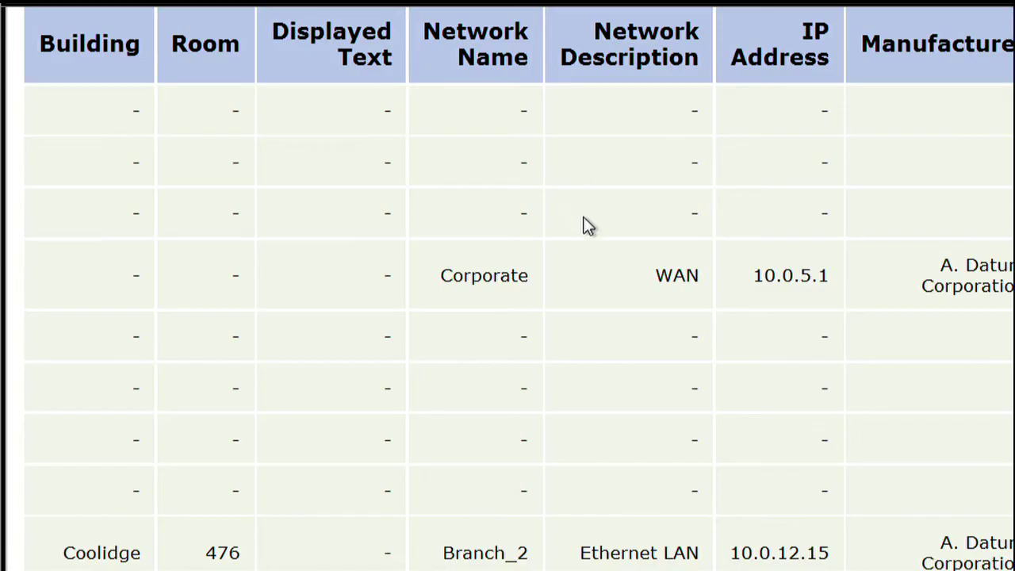
scroll(825, 281, down, 5)
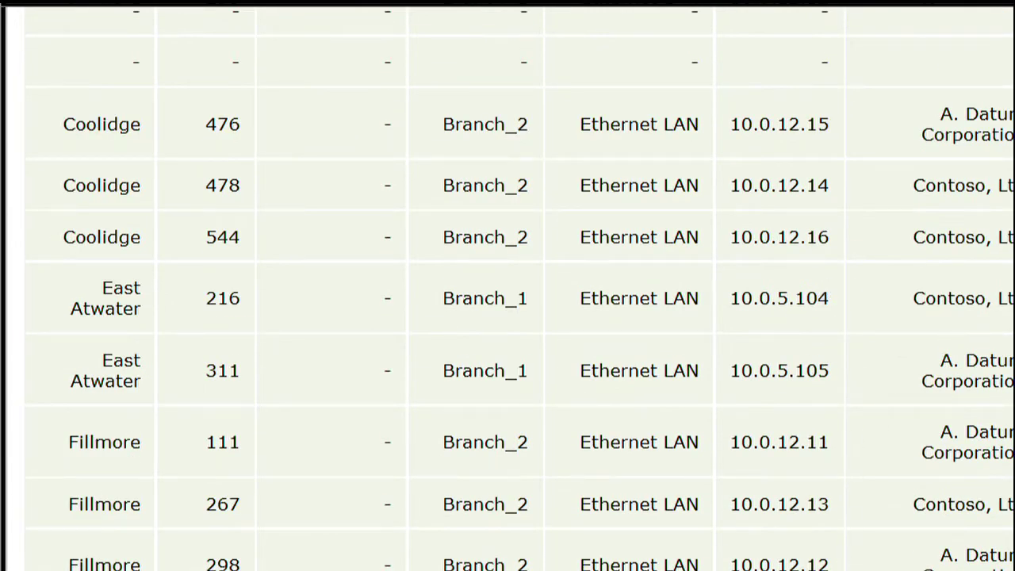
scroll(853, 555, right, 3)
scroll(512, 288, right, 5)
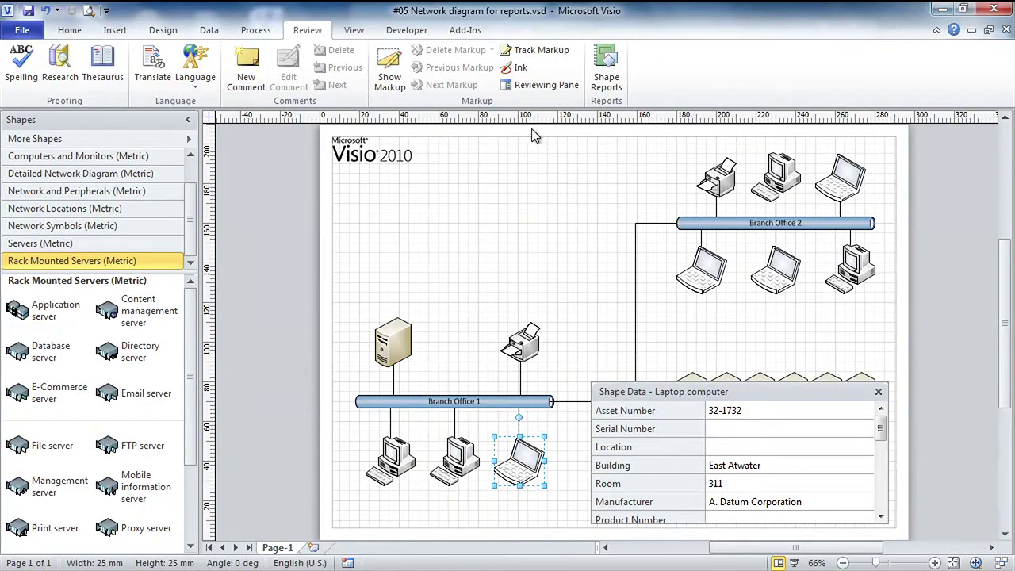
- Run the Inventory report on the network diagram as a Visio shape saved with a link to the report definition
click(606, 70)
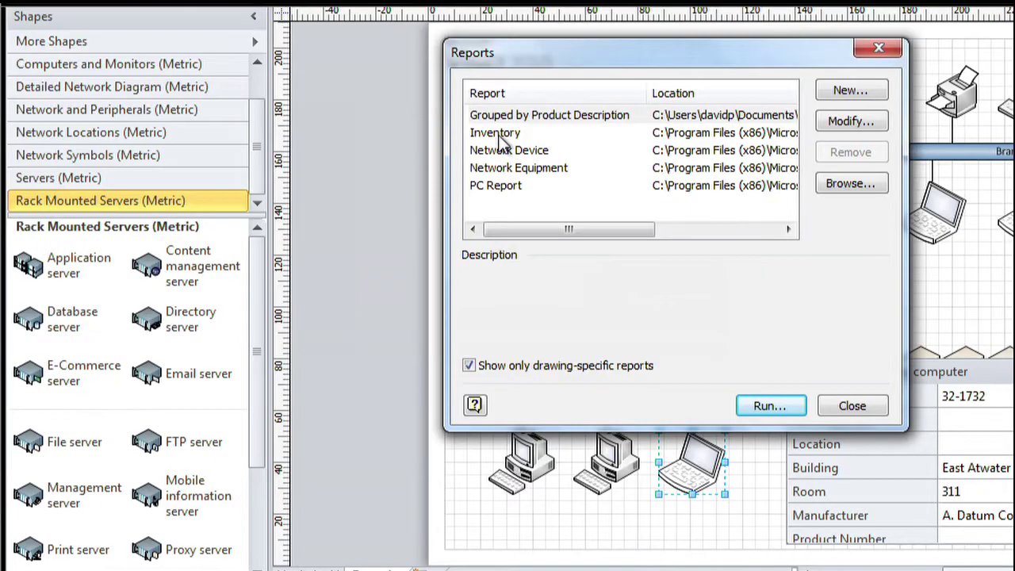
click(378, 208)
click(765, 409)
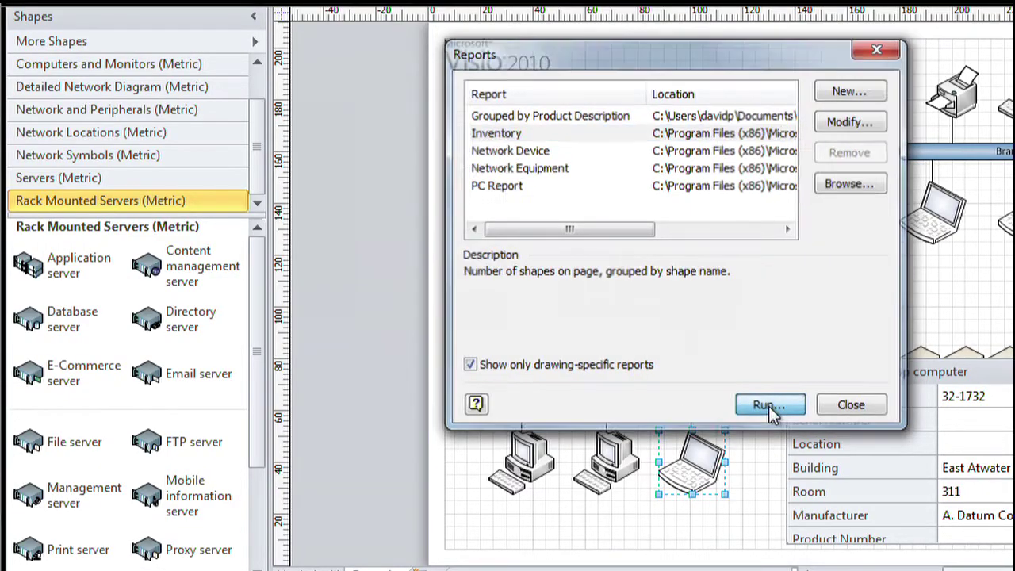
click(569, 177)
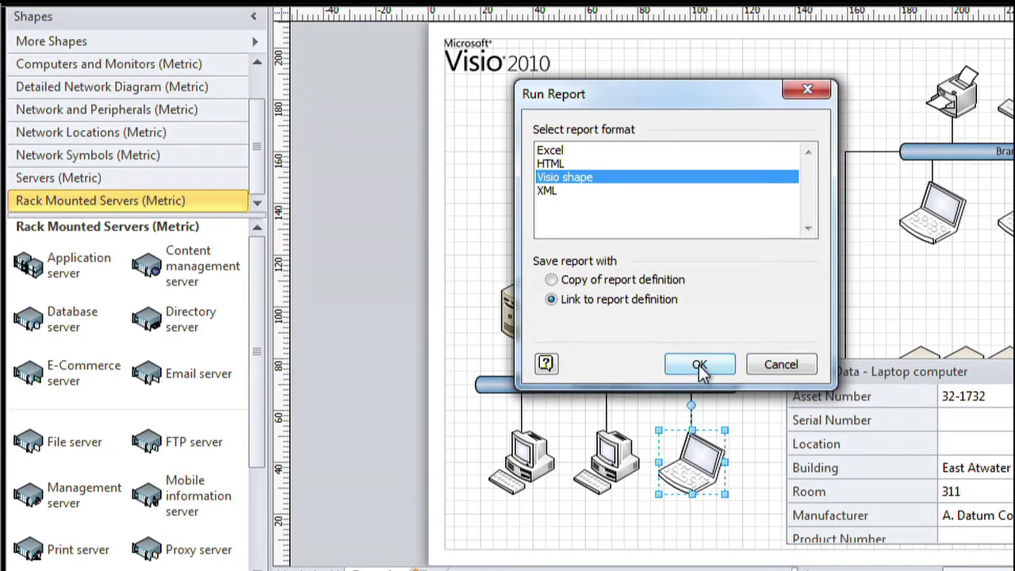
click(701, 364)
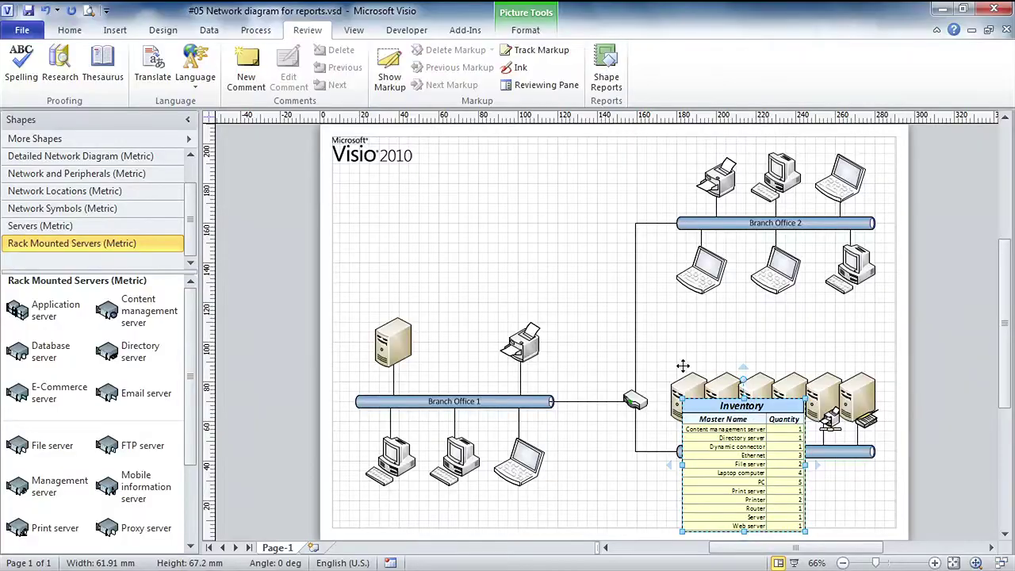
- Move the Inventory report table to the blank area above Branch Office 1 and examine its entries
drag(983, 387, 740, 112)
drag(557, 194, 552, 161)
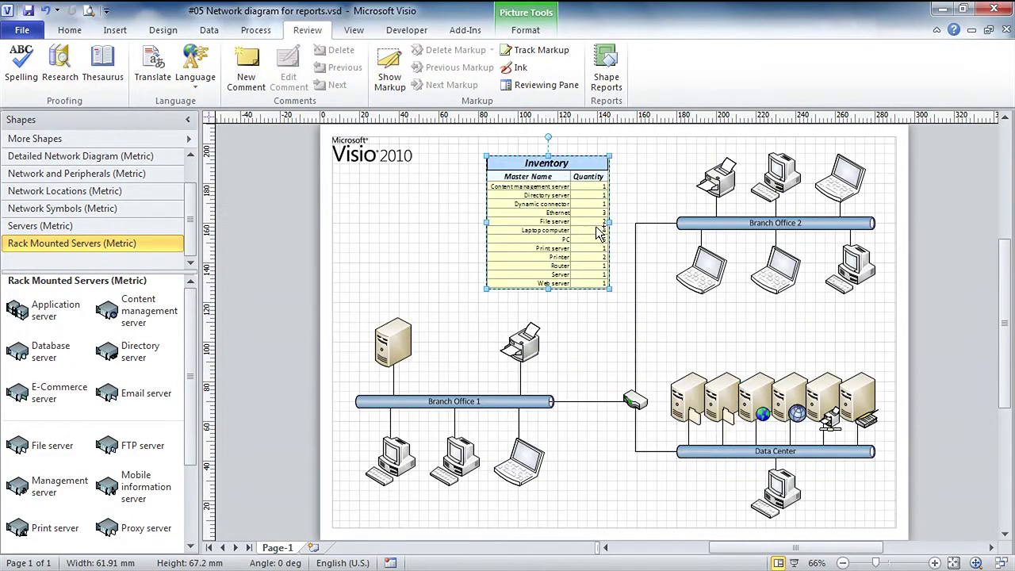
scroll(600, 236, up, 1)
scroll(603, 242, up, 1)
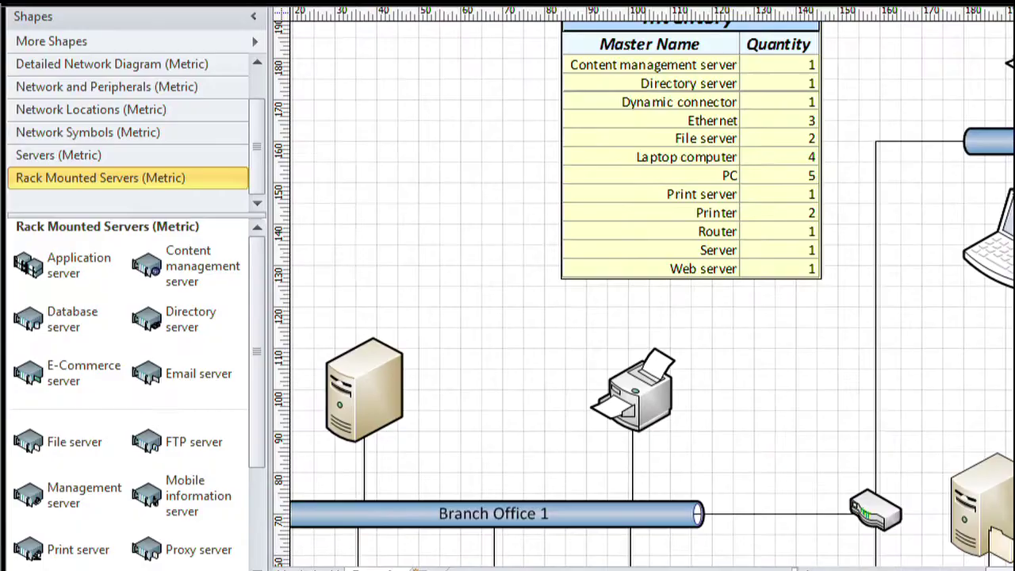
scroll(920, 290, right, 2)
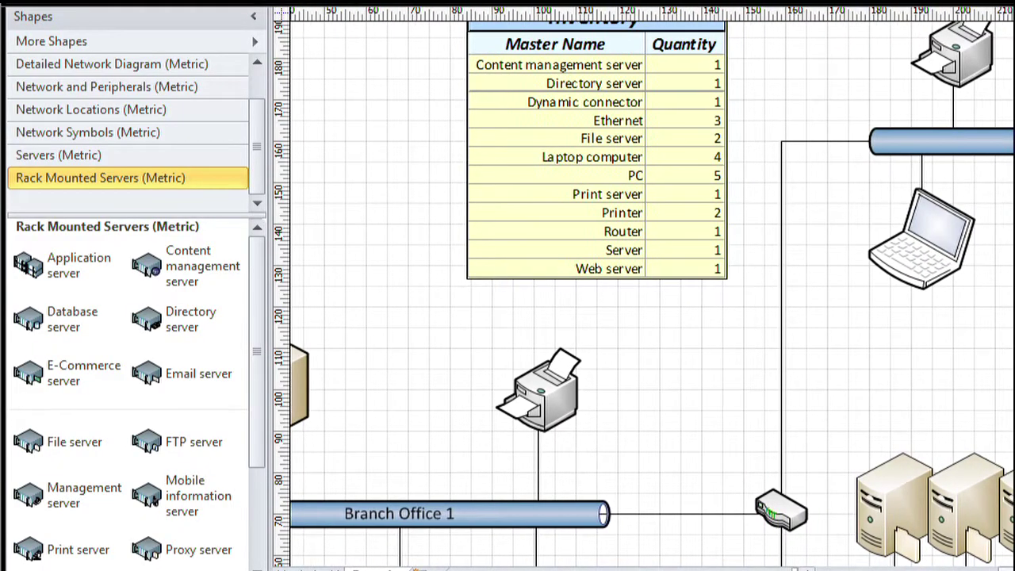
scroll(920, 289, up, 1)
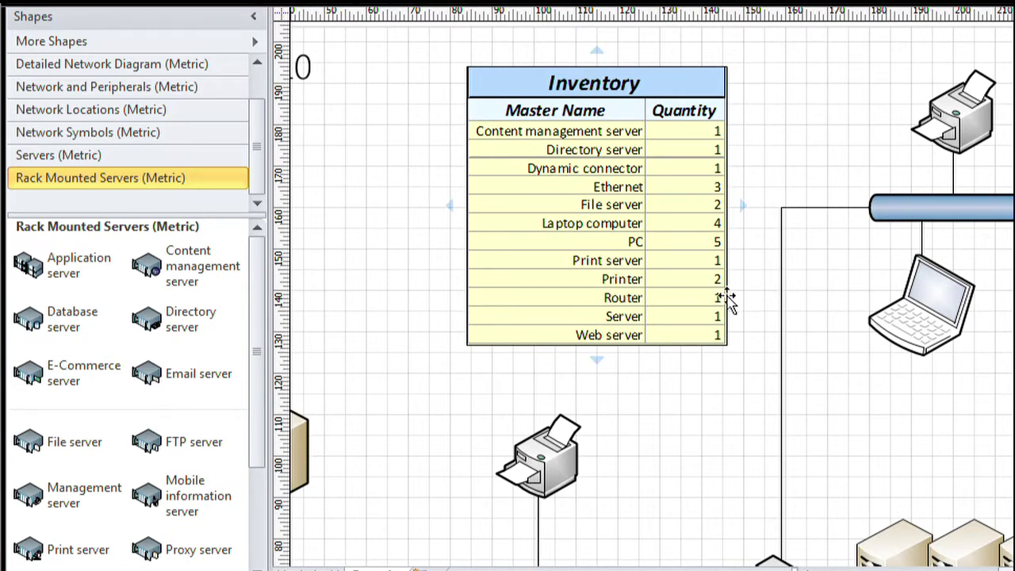
- Delete the printer attached above Branch Office 2
click(957, 117)
mouse_move(944, 195)
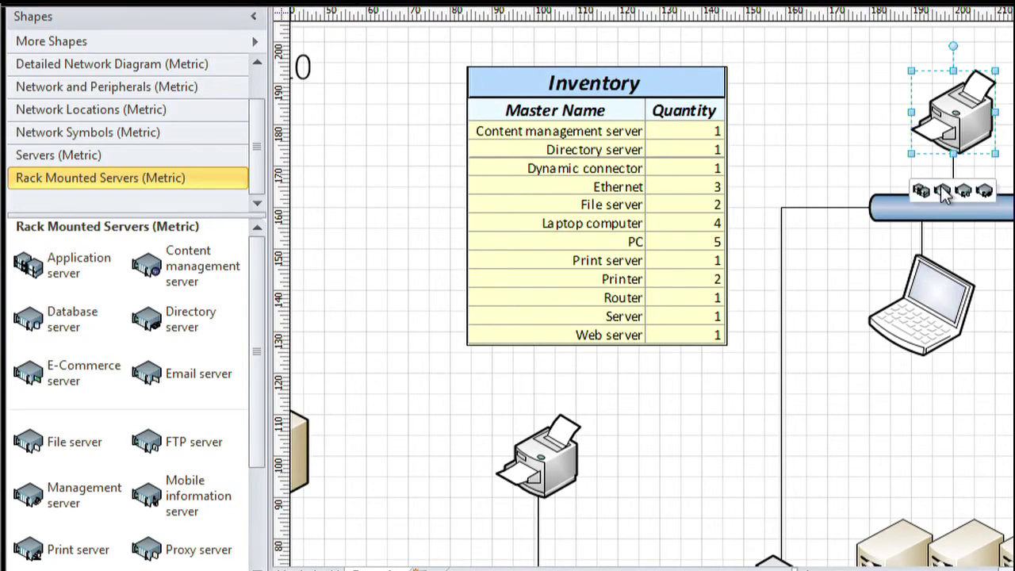
key(Delete)
- Rerun the report from the Inventory table on the page to refresh its quantities
click(595, 187)
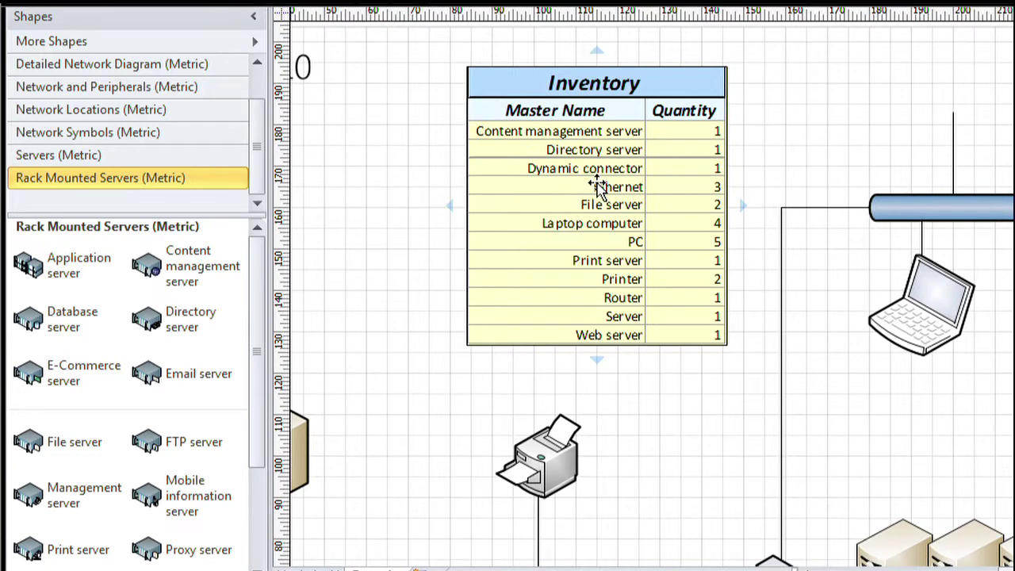
right_click(598, 190)
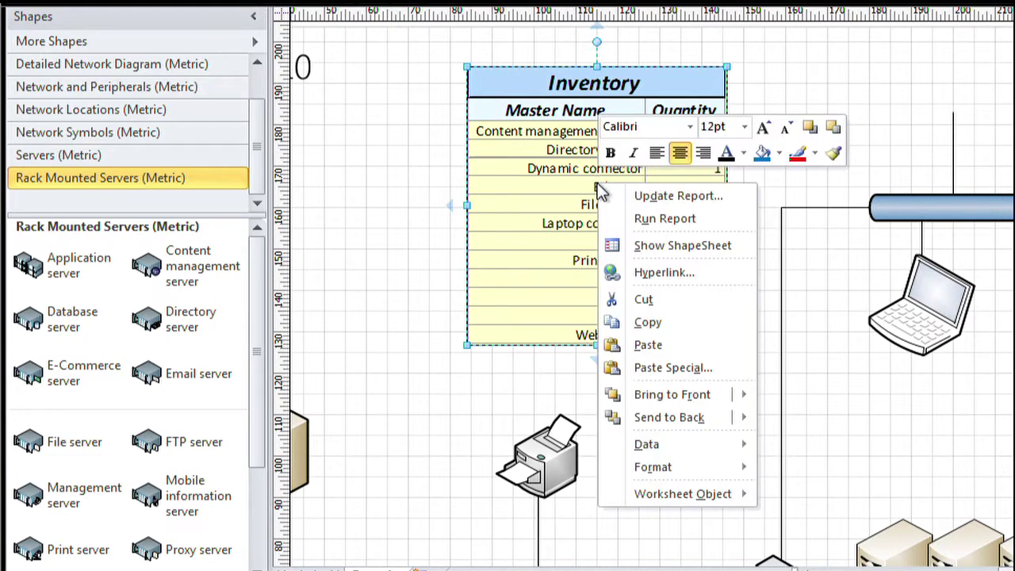
click(650, 220)
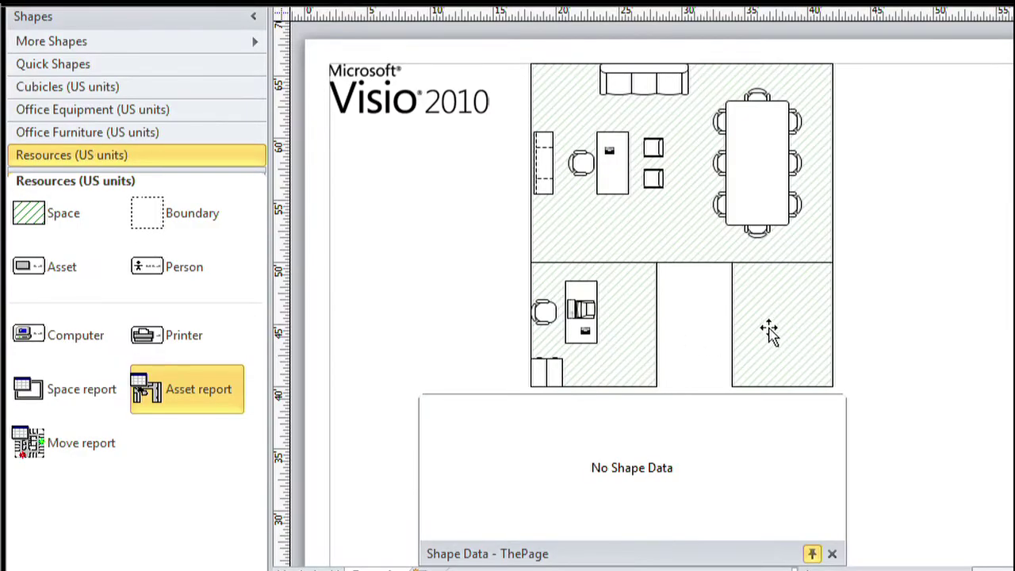
- Inspect the visitor's office shape data, and place a Space report in the blank area beside the floor plan
click(769, 332)
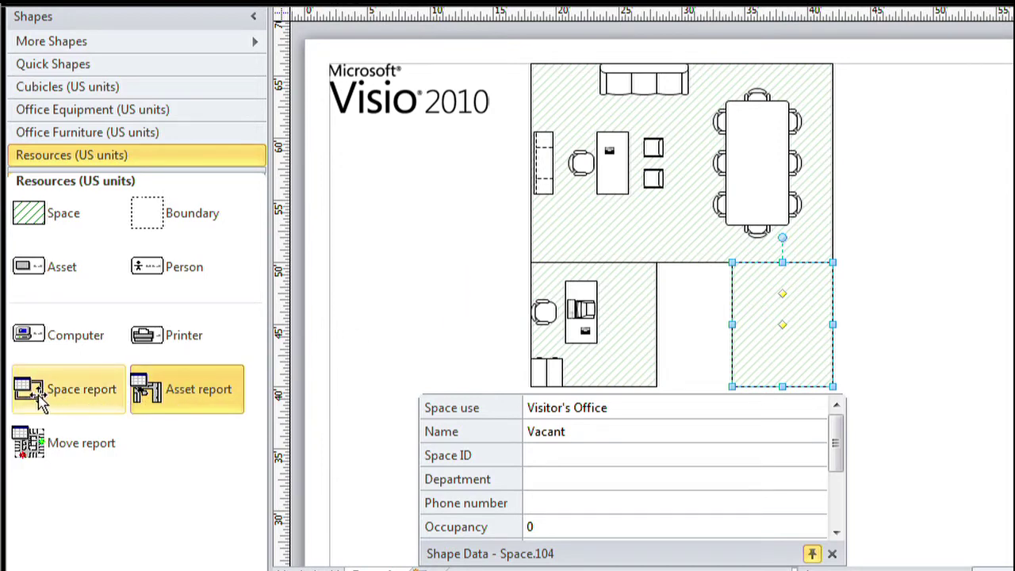
drag(50, 385, 1013, 196)
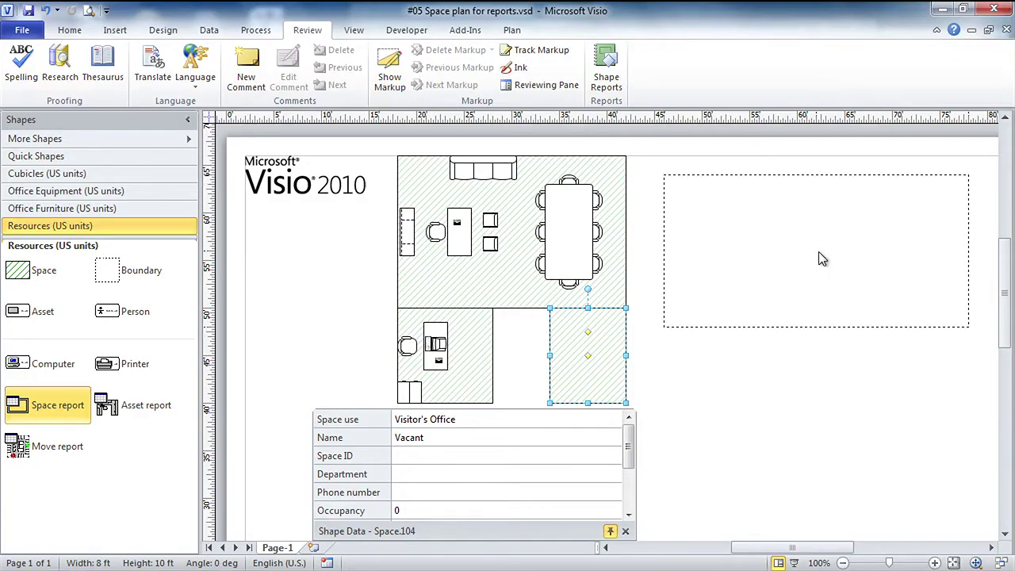
drag(819, 253, 819, 253)
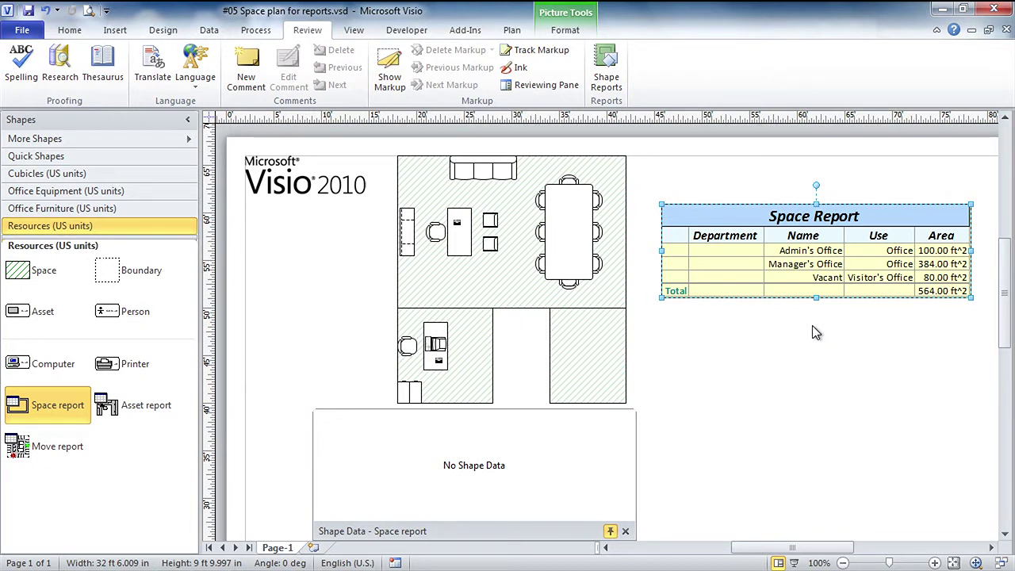
- Place an Asset report on the page below the Space Report table
click(116, 412)
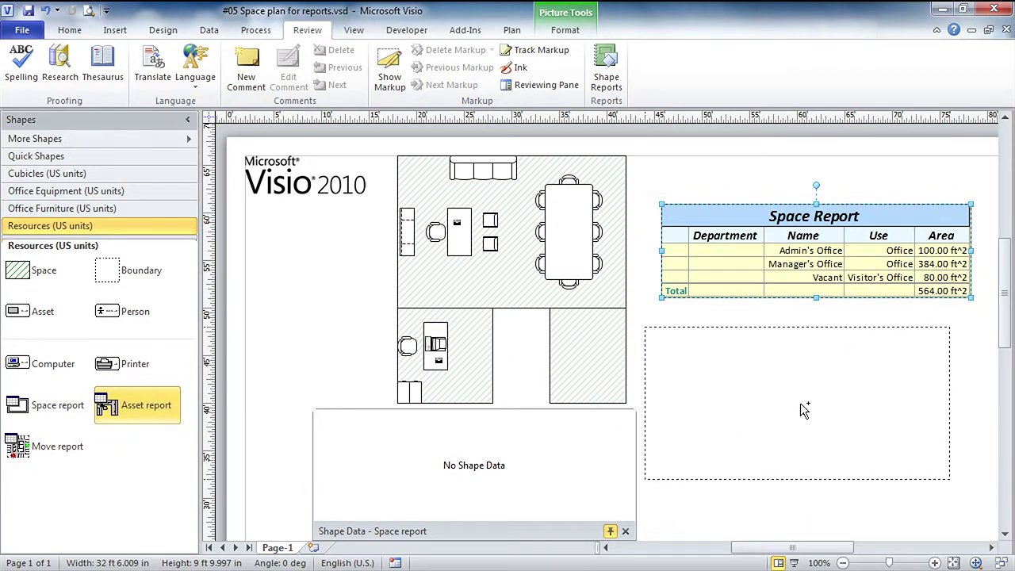
drag(818, 400, 820, 401)
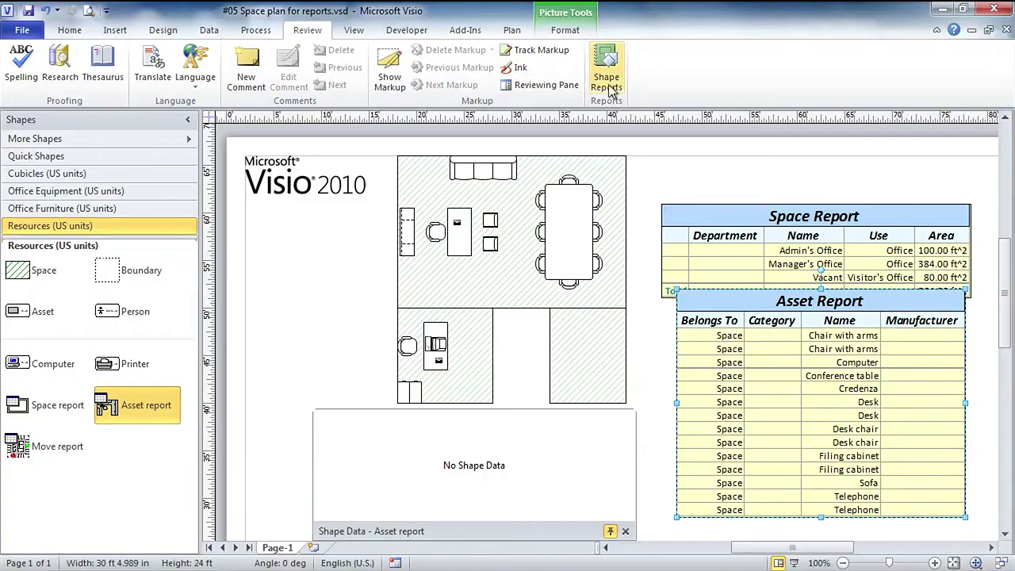
- Start a new report definition for shapes on the current page, limited by the criterion Occupancy exists TRUE
click(607, 73)
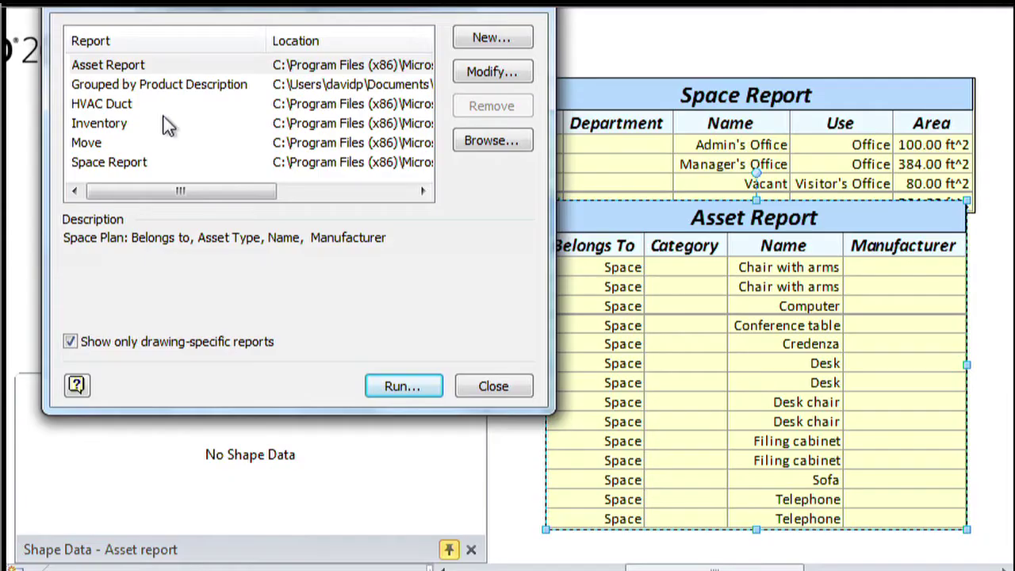
click(101, 162)
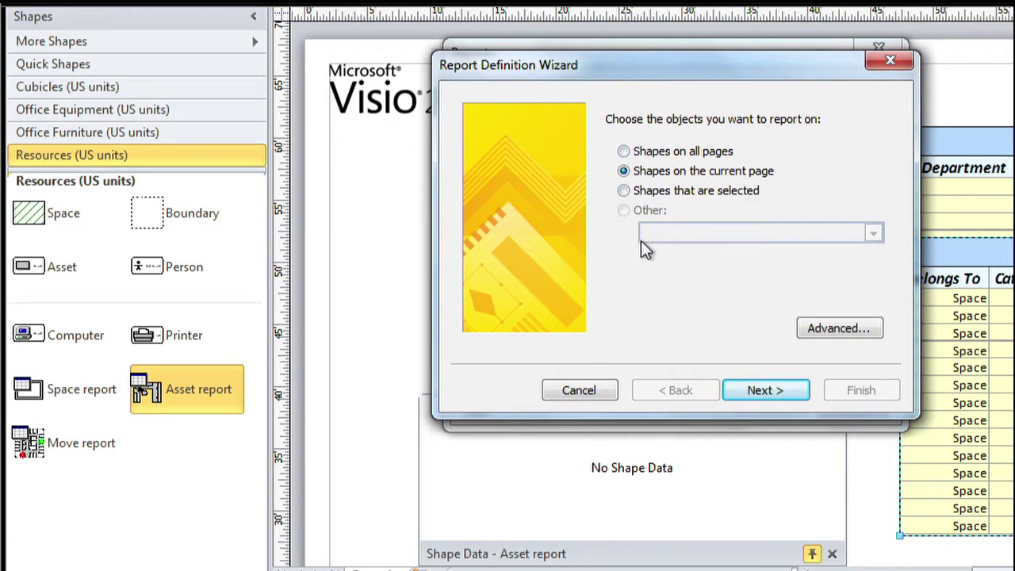
click(839, 330)
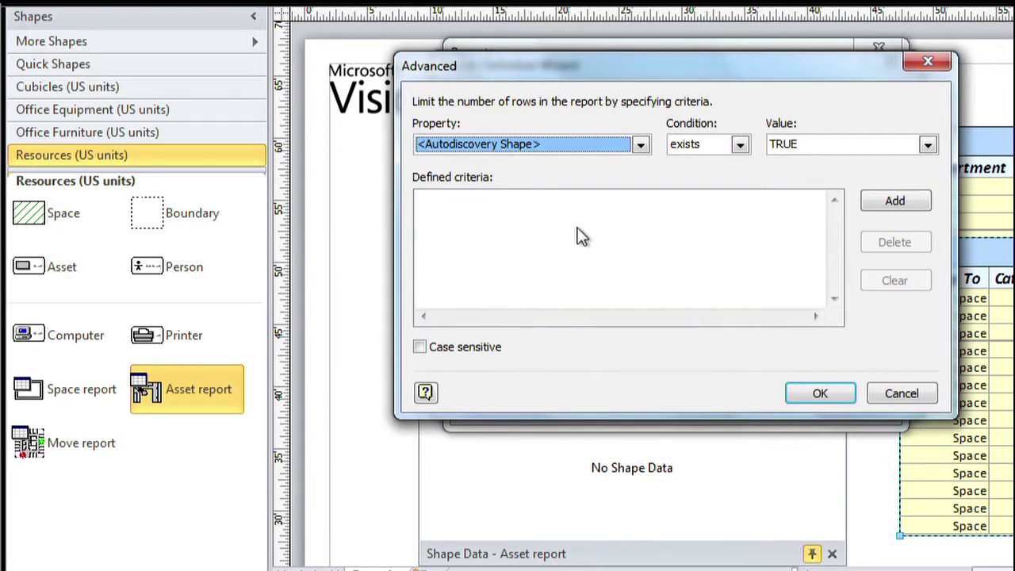
click(640, 147)
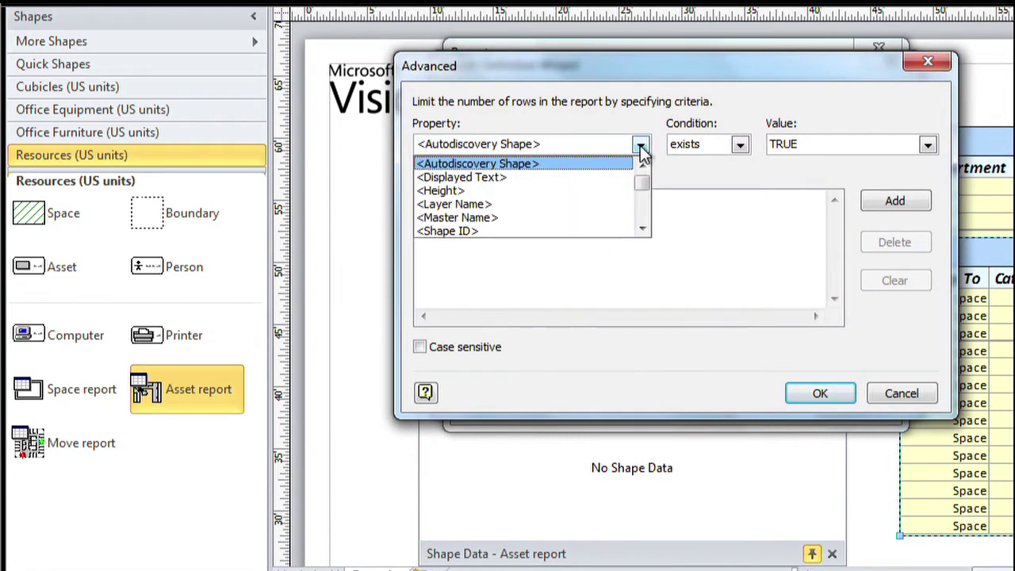
key(o)
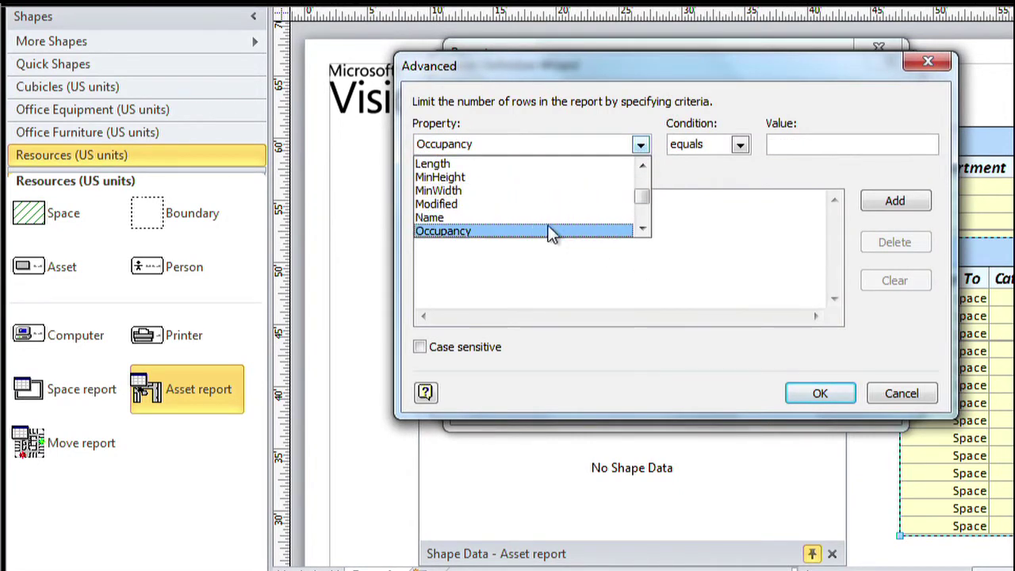
click(465, 235)
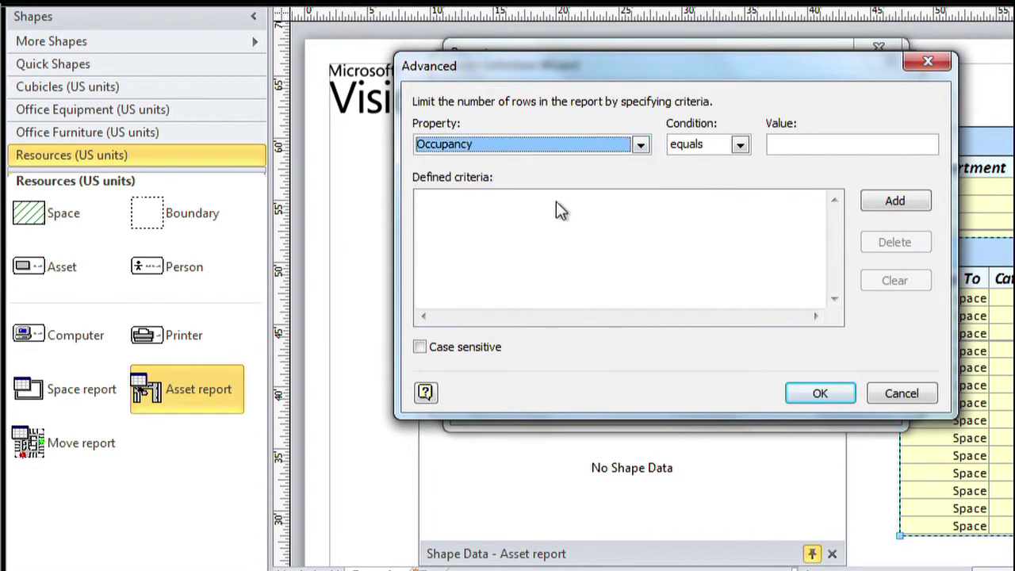
click(739, 144)
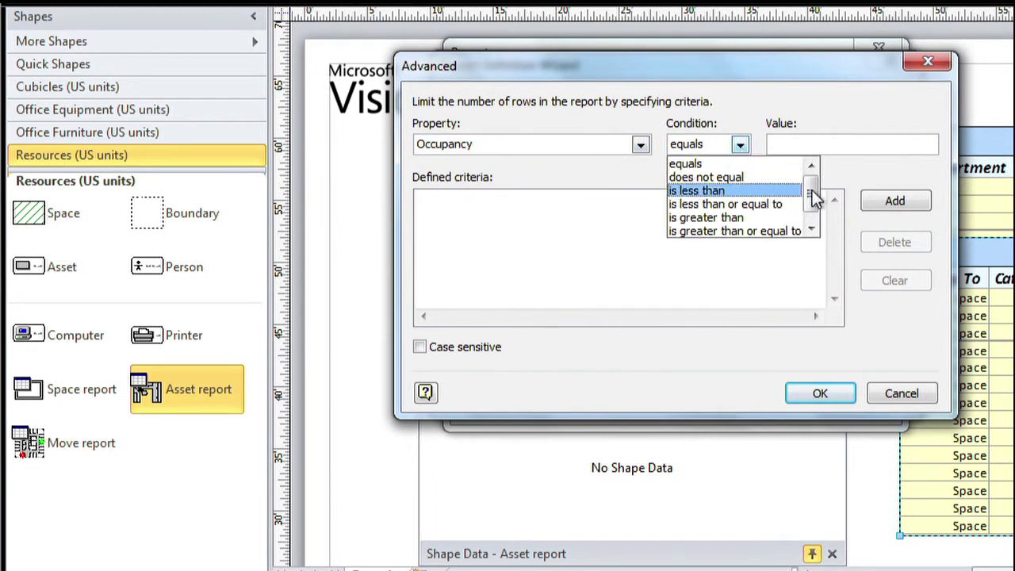
click(809, 229)
click(695, 231)
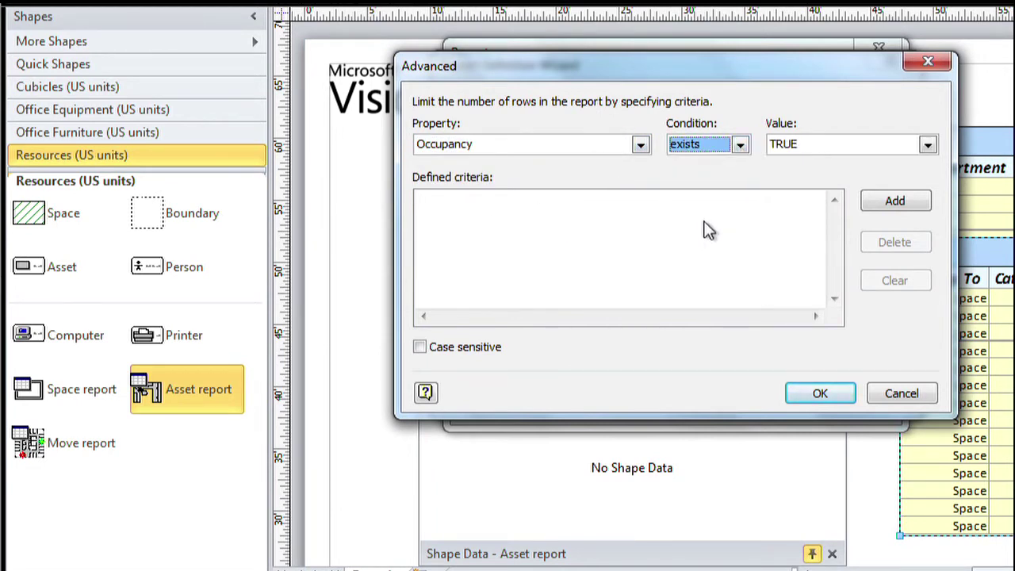
click(895, 202)
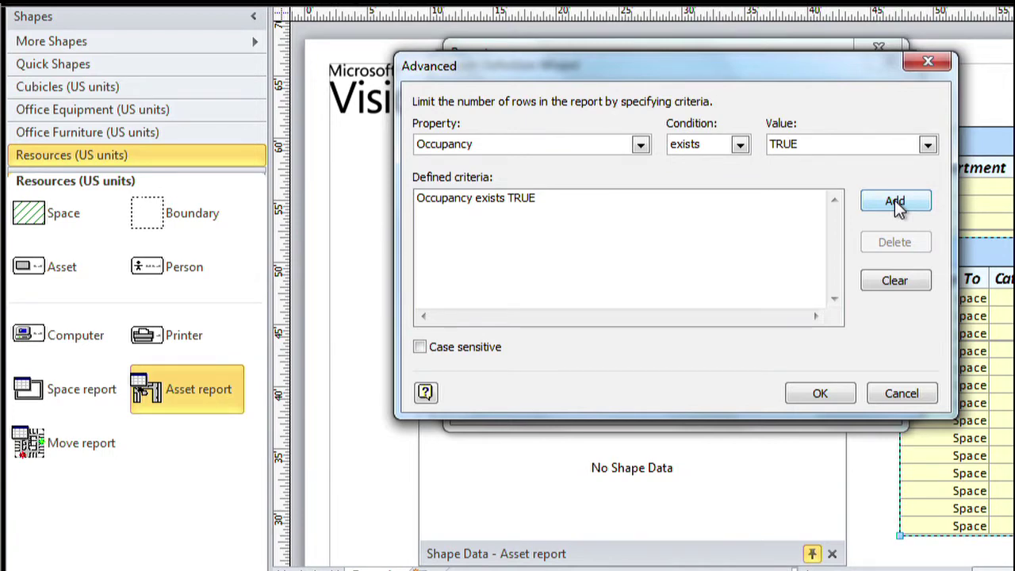
click(821, 395)
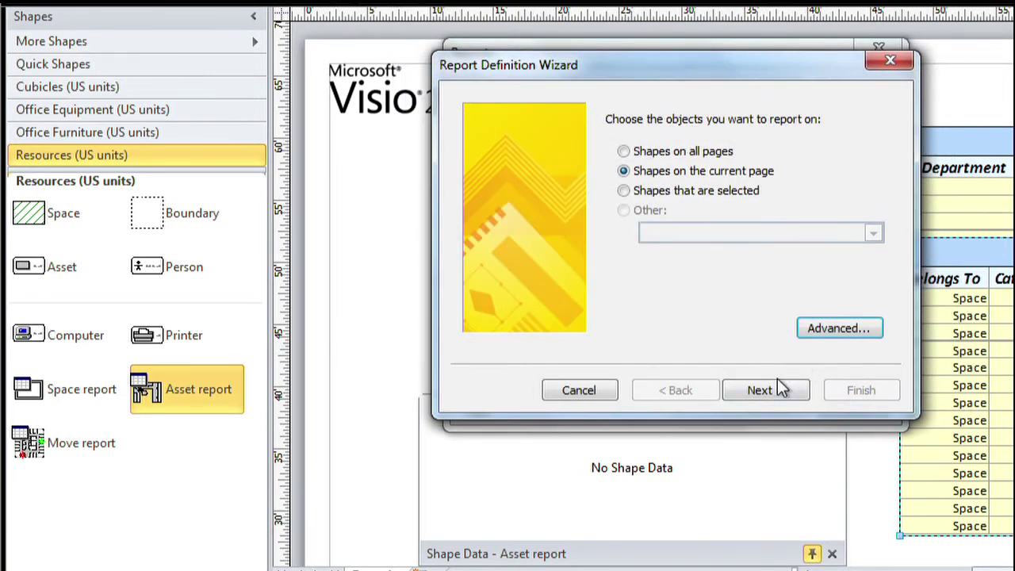
- Choose Capacity, Name and Occupancy as the columns of the new report
click(765, 389)
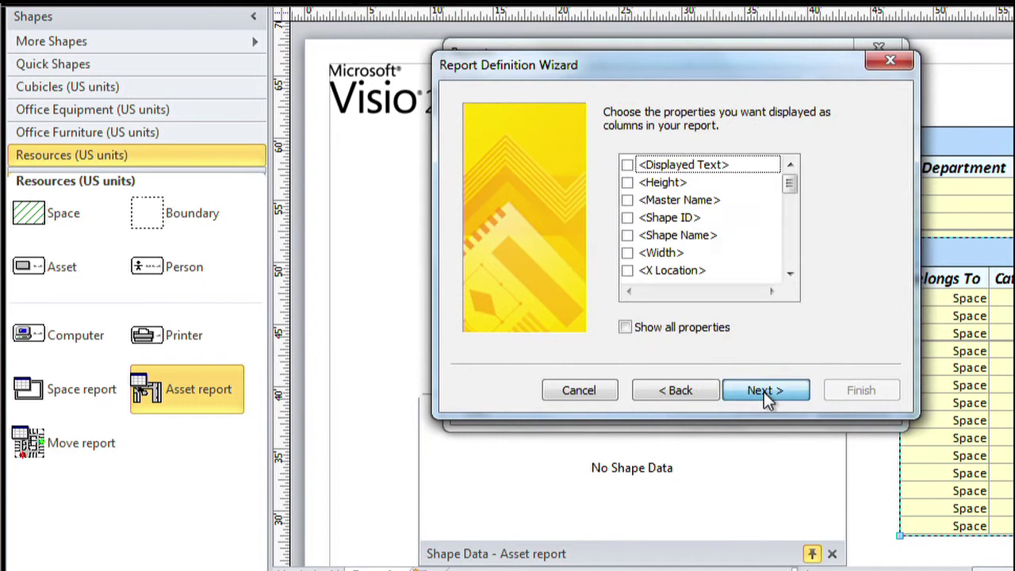
click(789, 220)
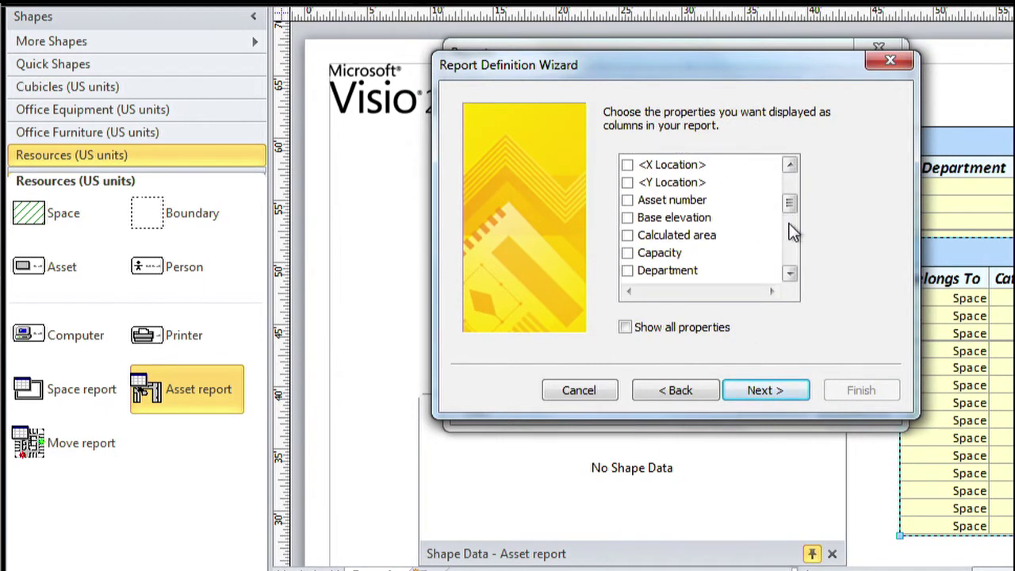
click(627, 253)
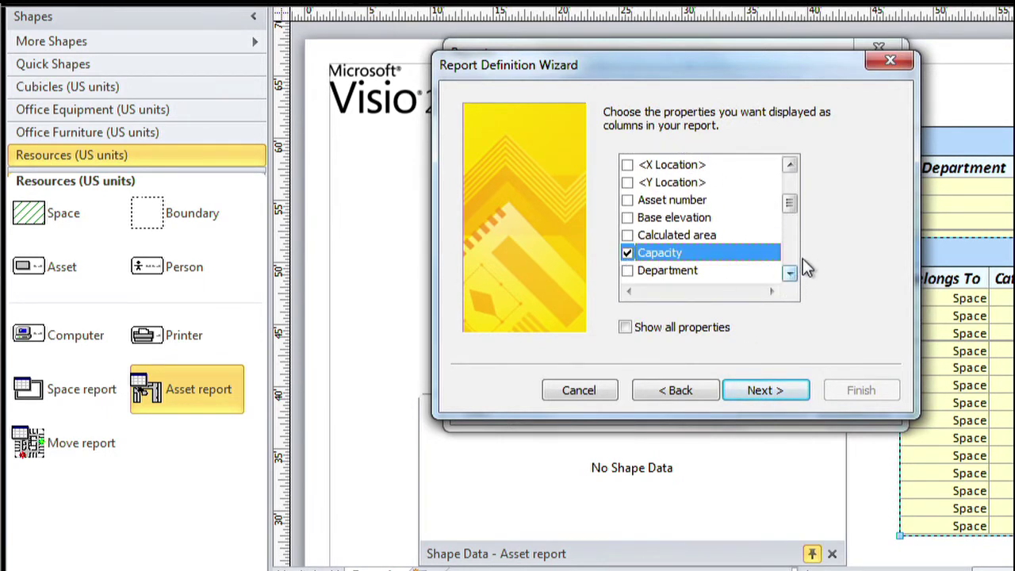
click(787, 248)
click(787, 246)
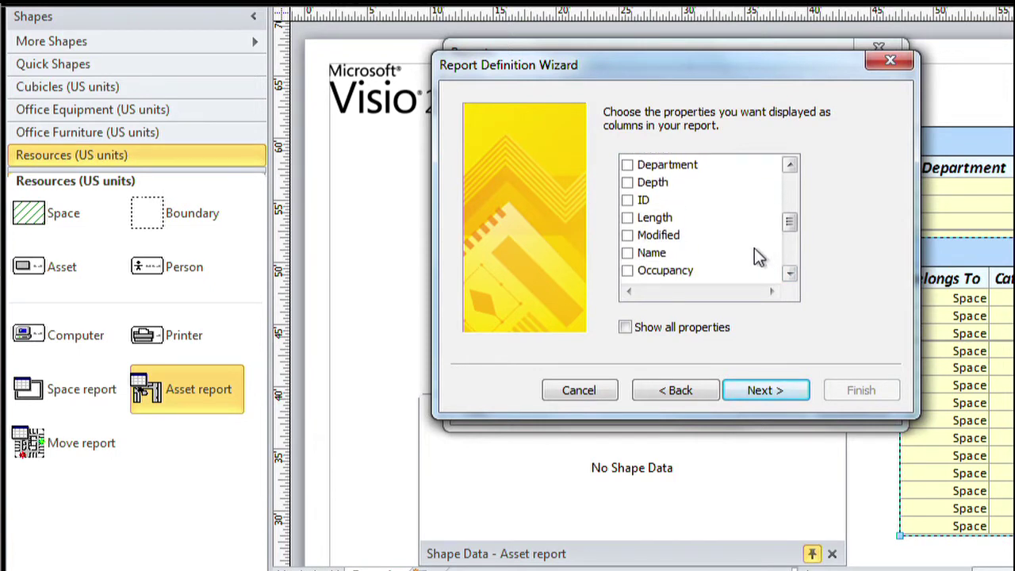
click(627, 253)
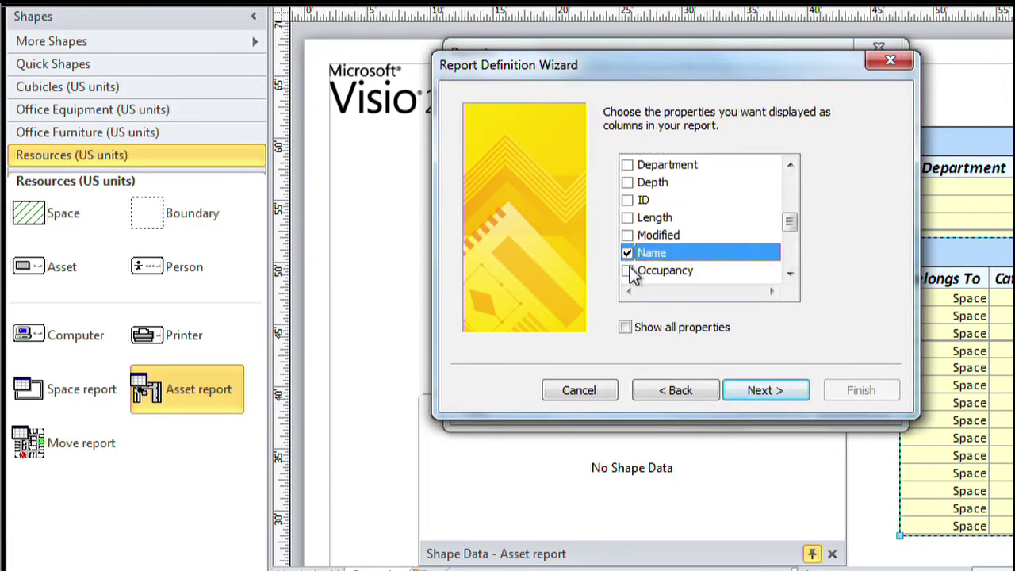
click(627, 270)
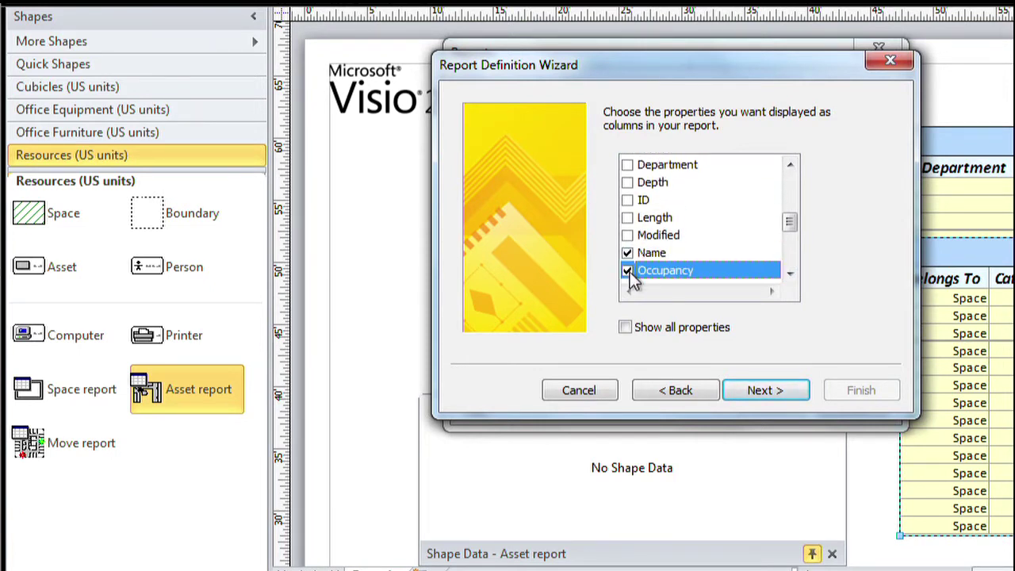
- Title the report Occupancy and add TOTAL subtotals for the Capacity and Occupancy properties
click(777, 389)
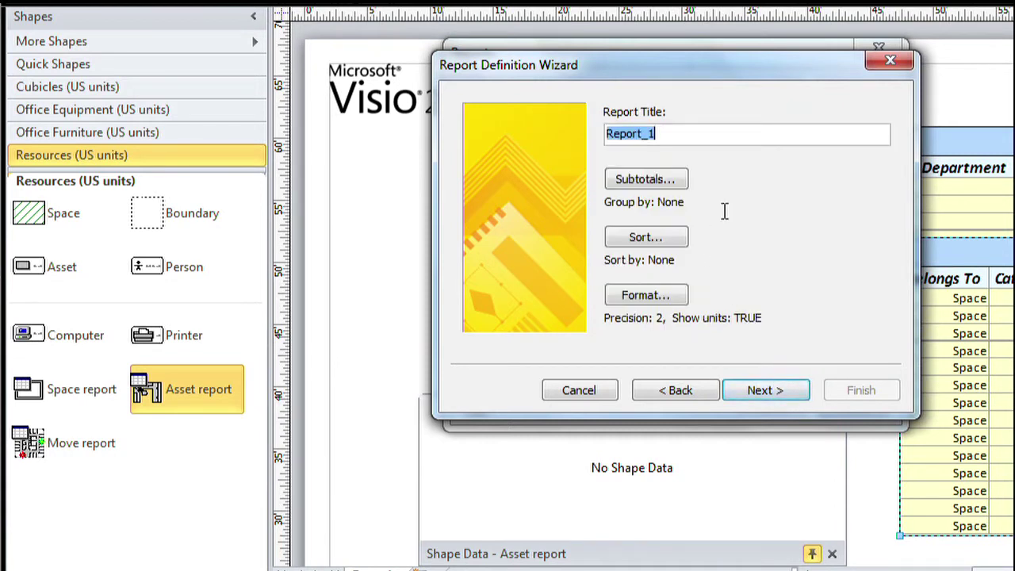
text(Occupancy)
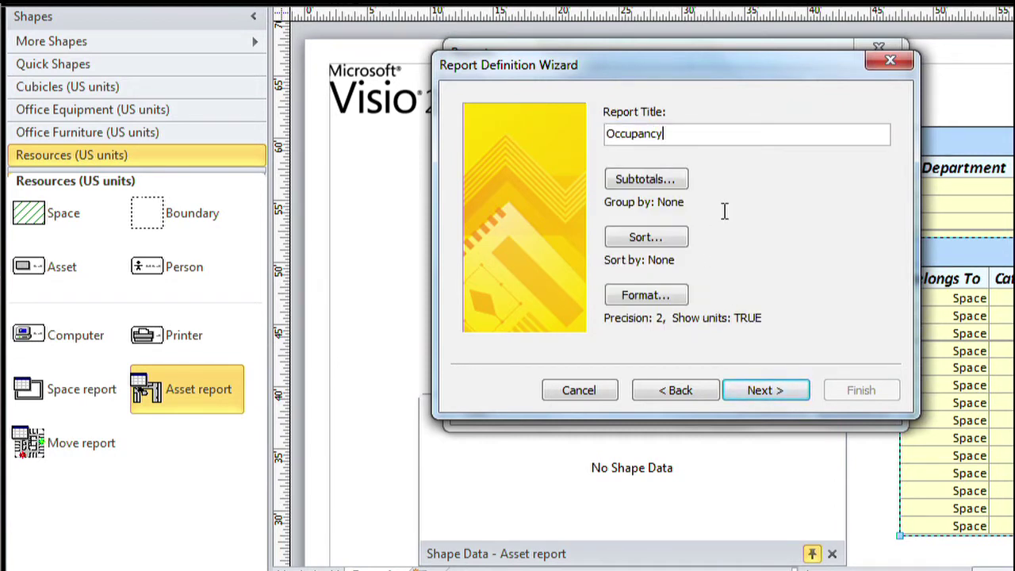
click(642, 179)
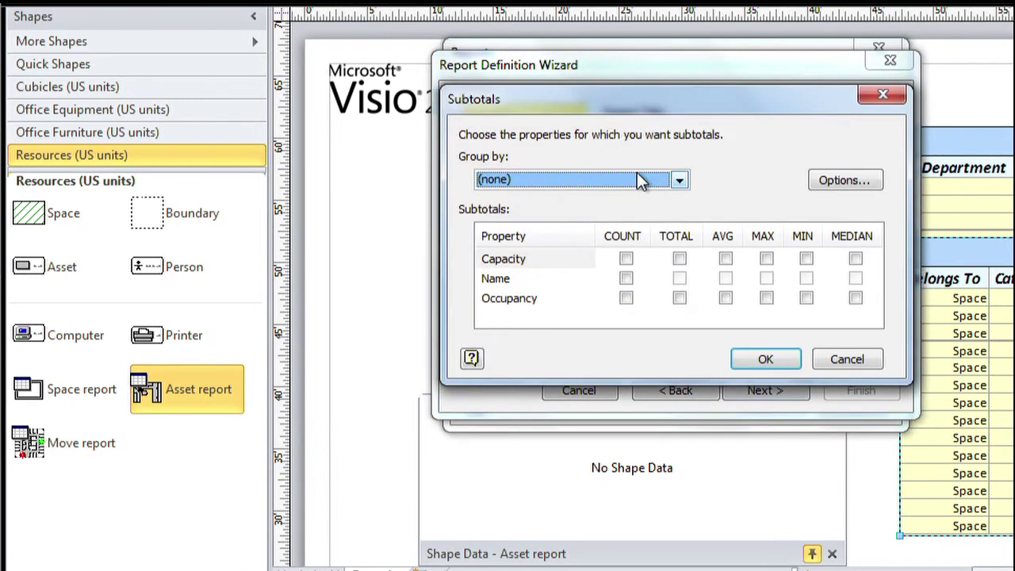
click(679, 259)
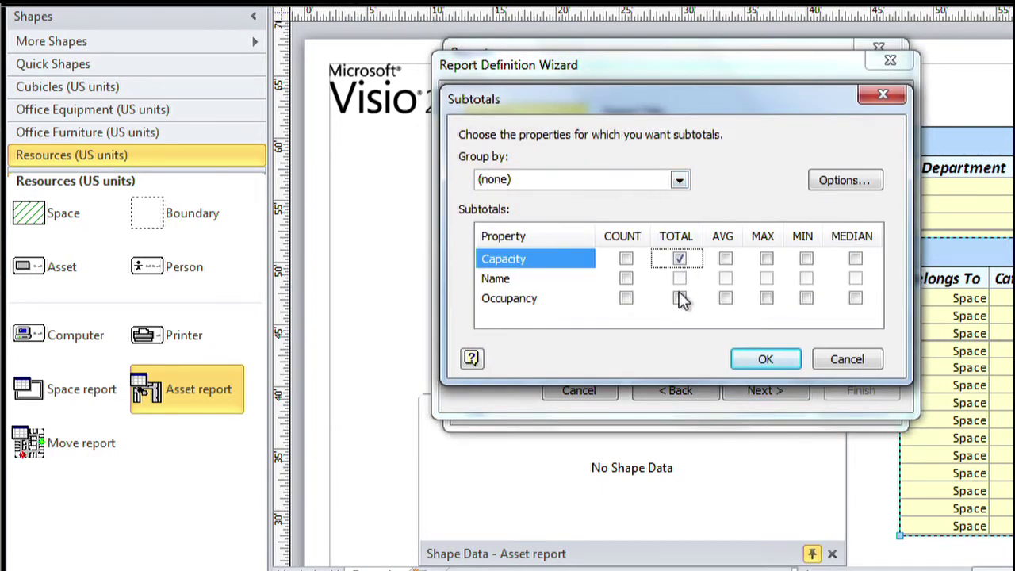
click(680, 298)
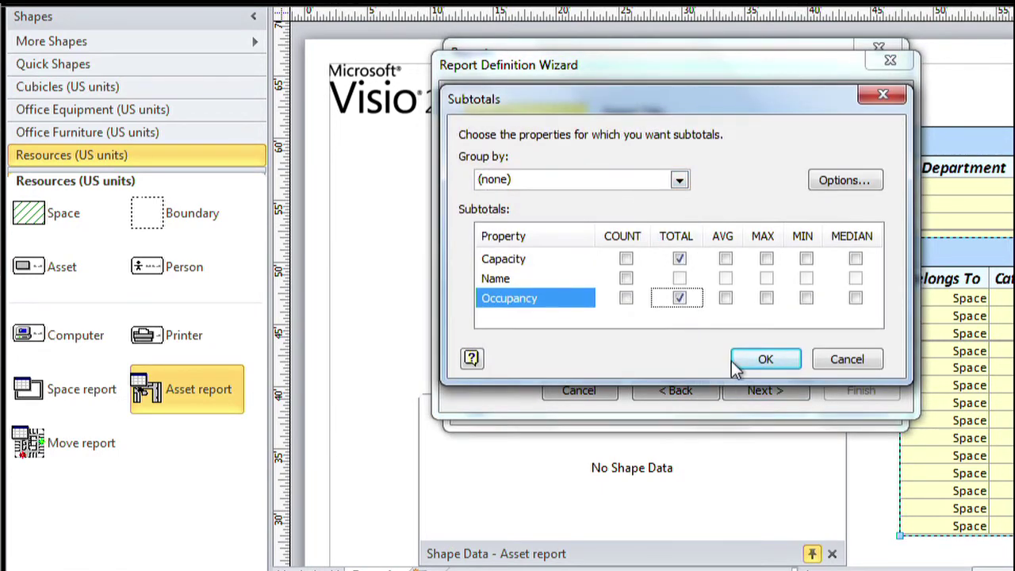
click(766, 361)
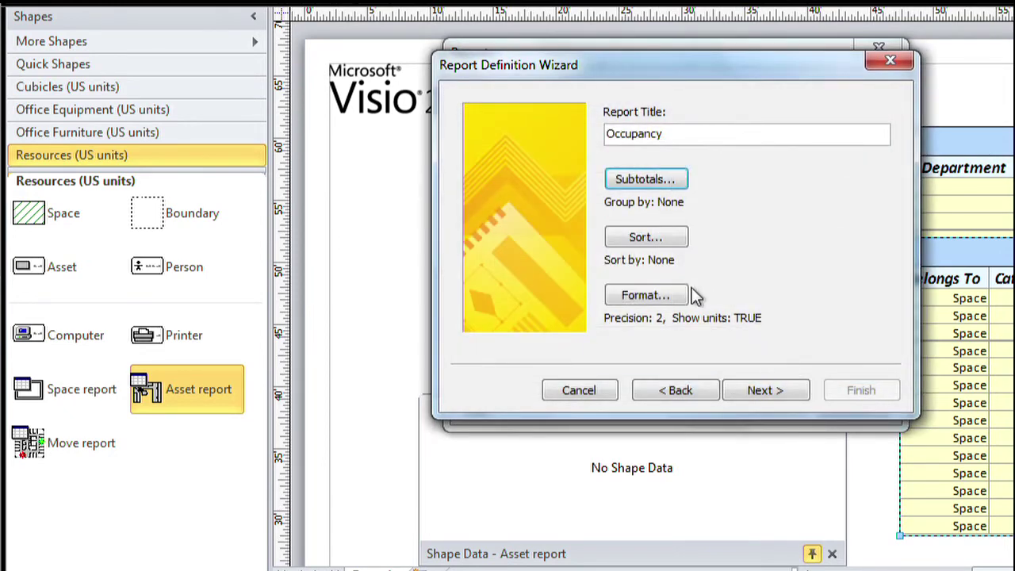
- Reorder the report columns so that Name comes before Capacity
click(647, 238)
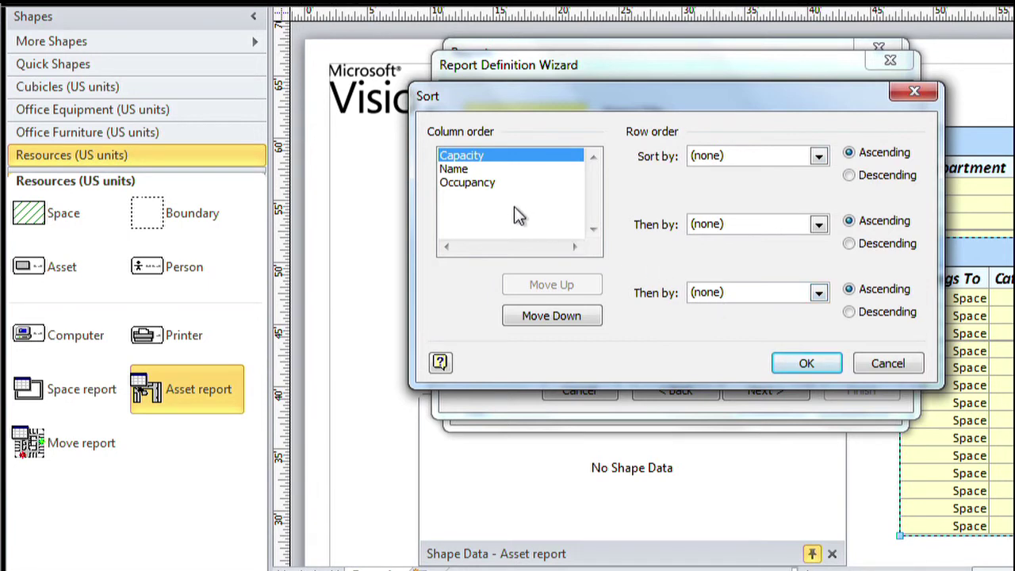
click(452, 171)
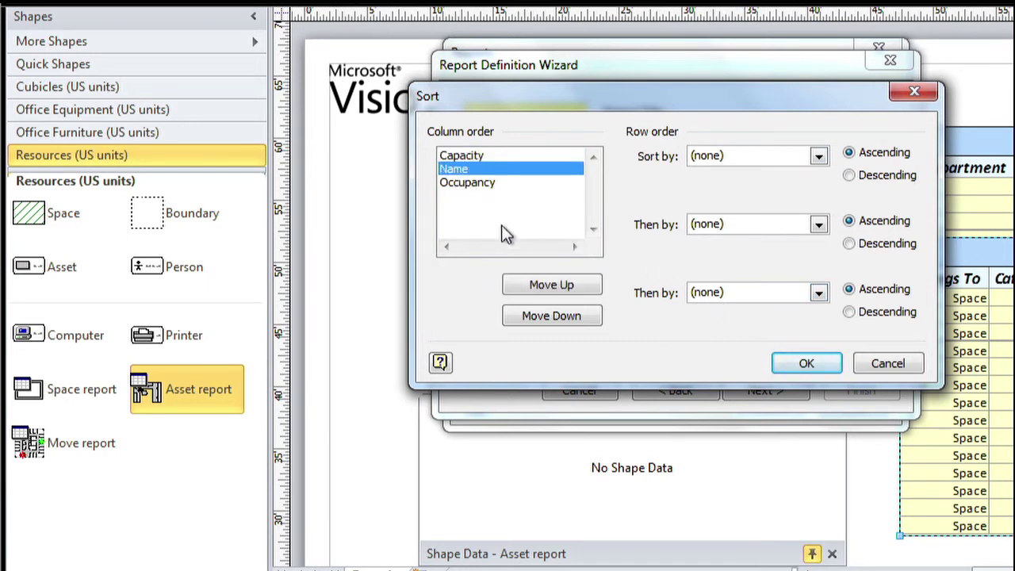
click(555, 287)
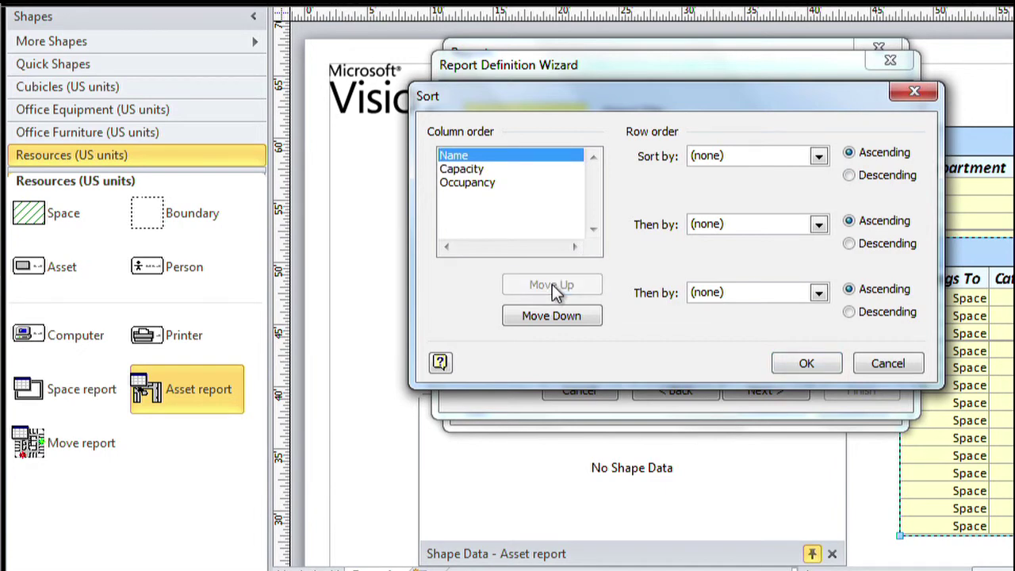
click(812, 367)
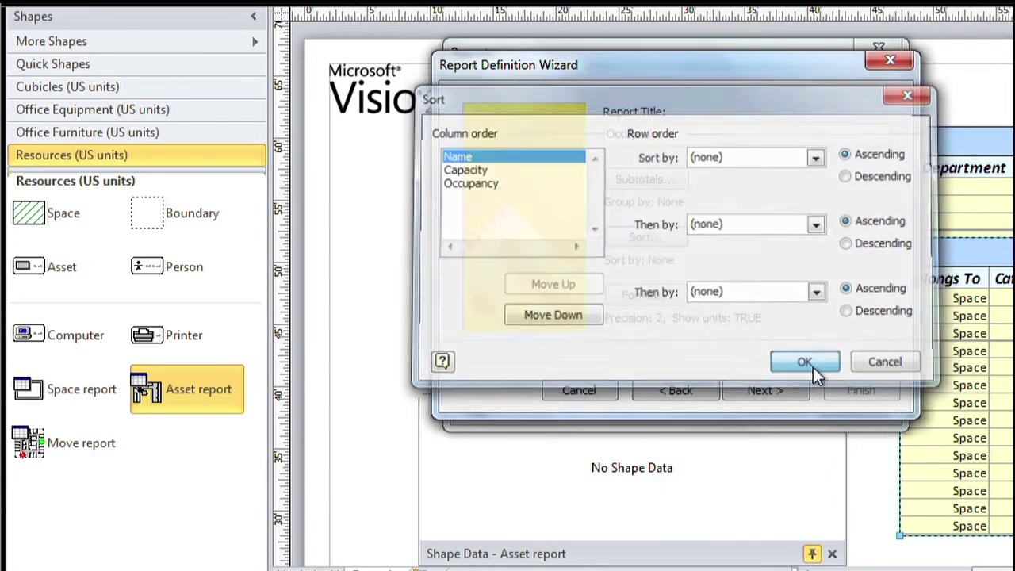
- Save the report definition in this drawing under the name Occupancy
click(780, 390)
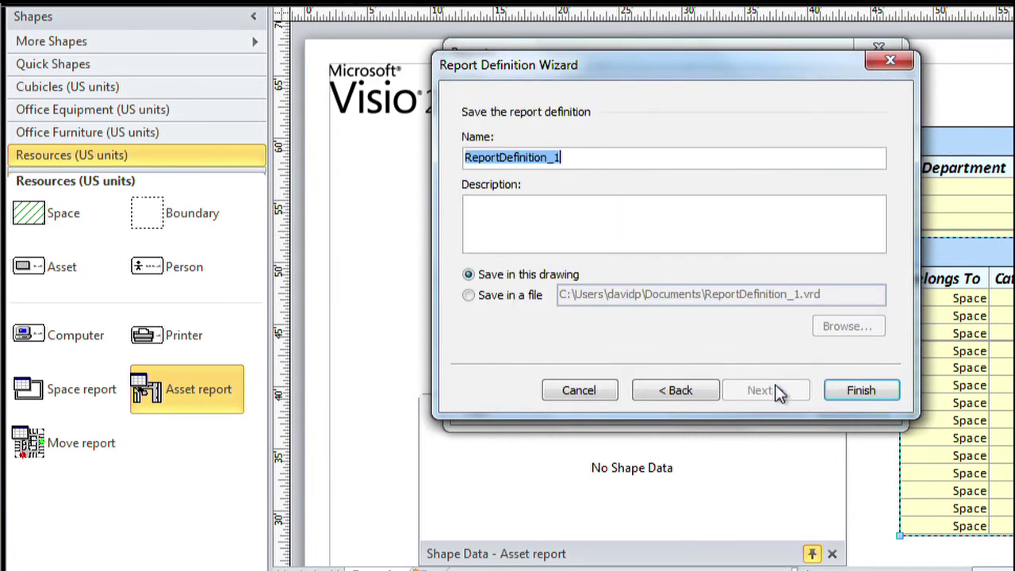
text(Occupancy)
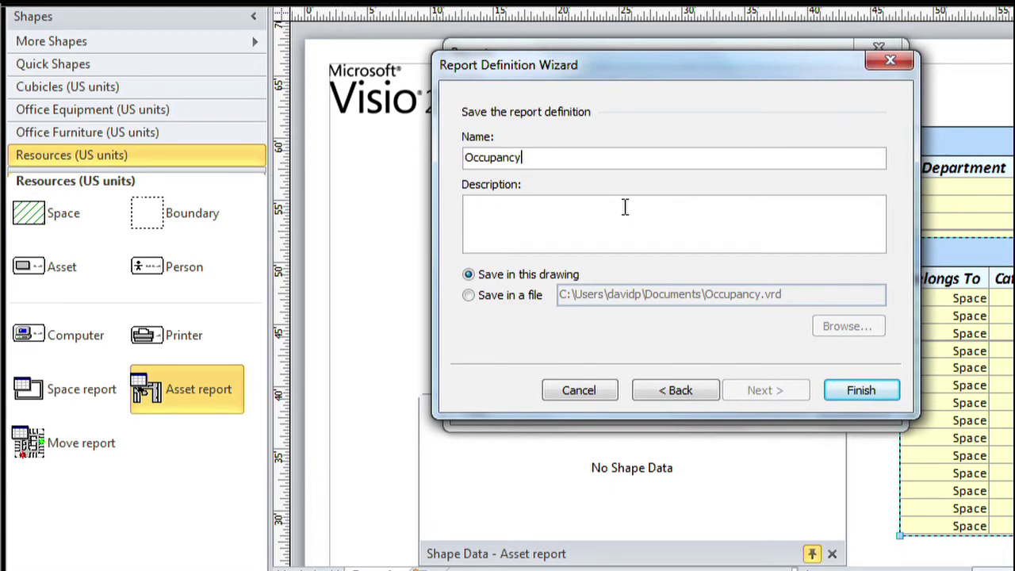
click(849, 389)
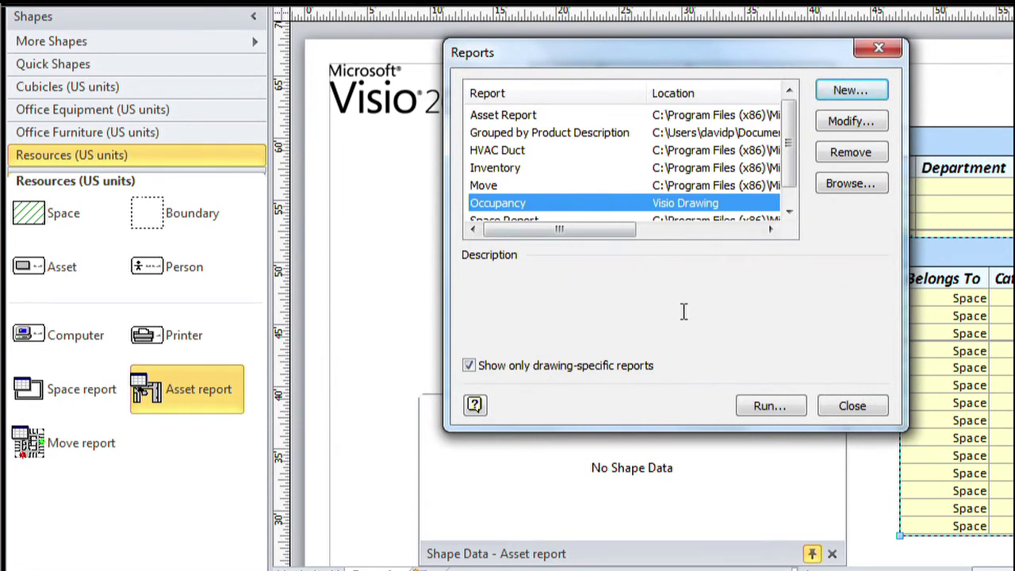
- Run the Occupancy report in HTML format, saving it as Report_7.html
click(766, 405)
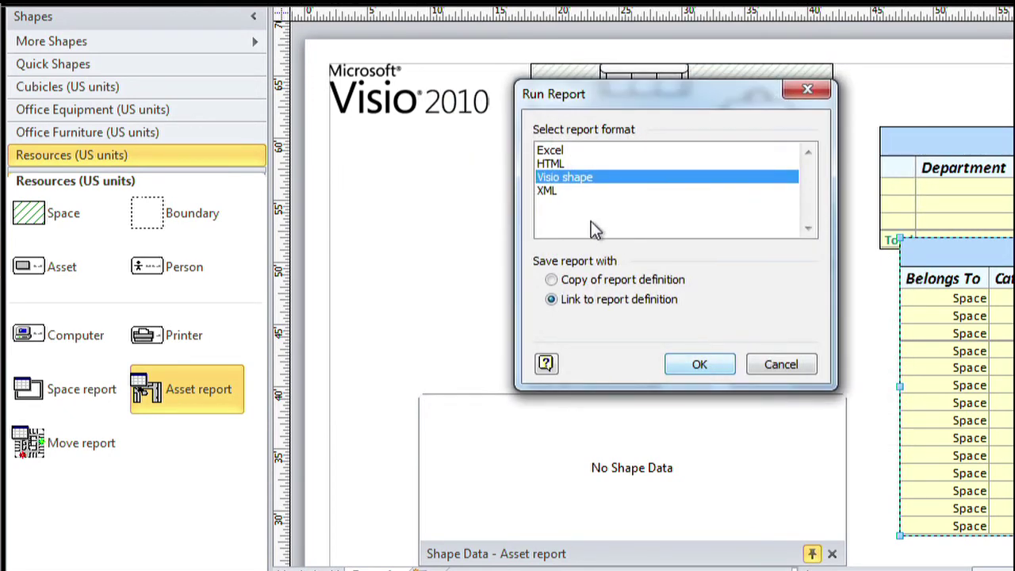
click(547, 163)
click(699, 363)
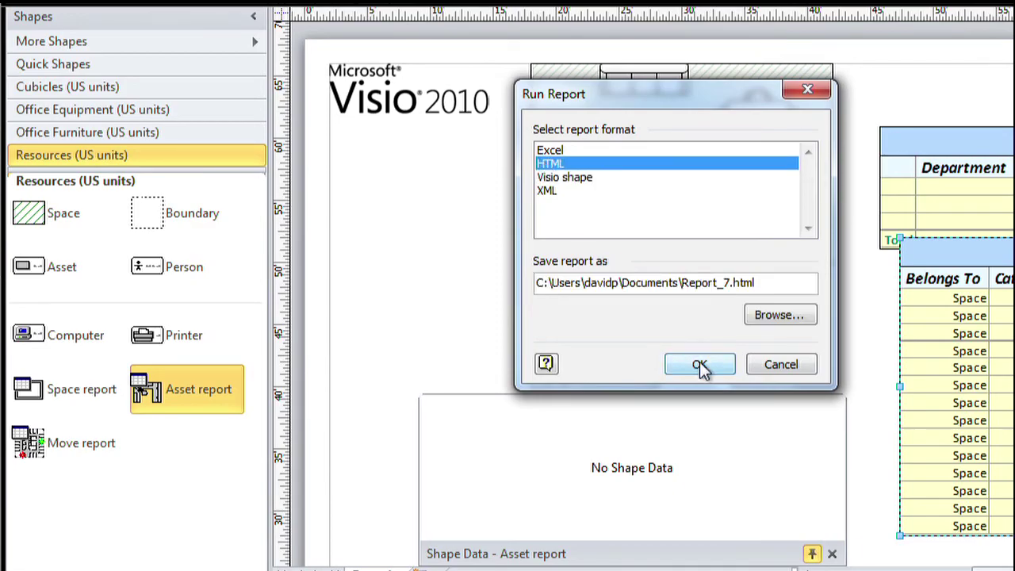